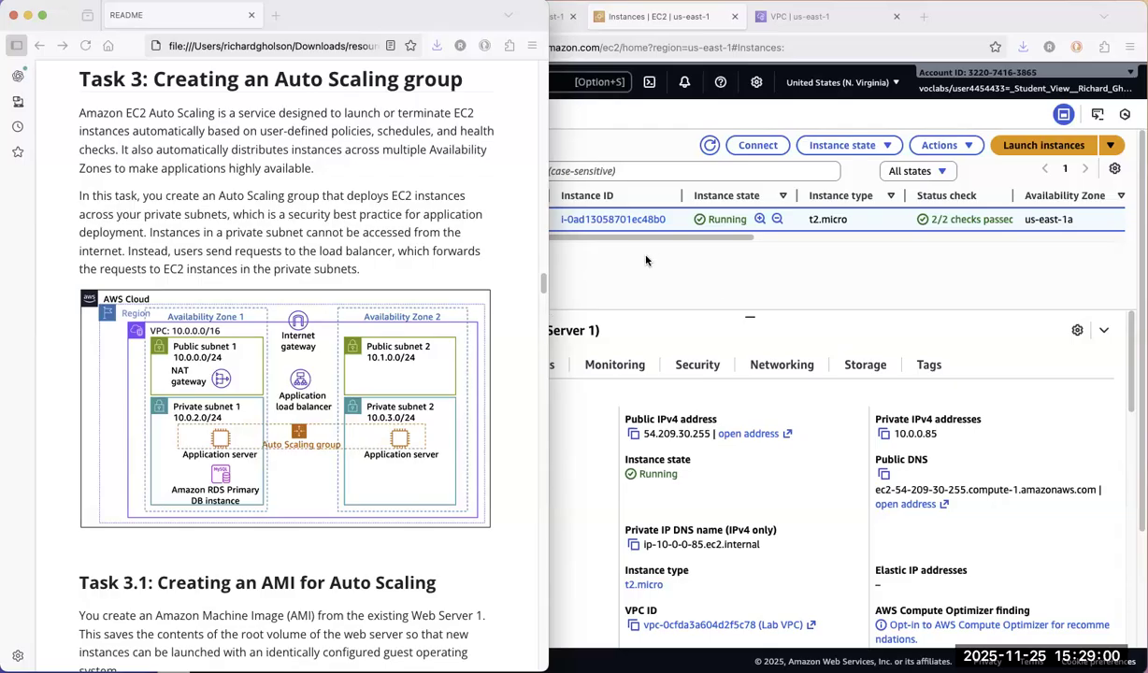
Open the image creation form for the Web Server 1 instance in the EC2 console
click(621, 250)
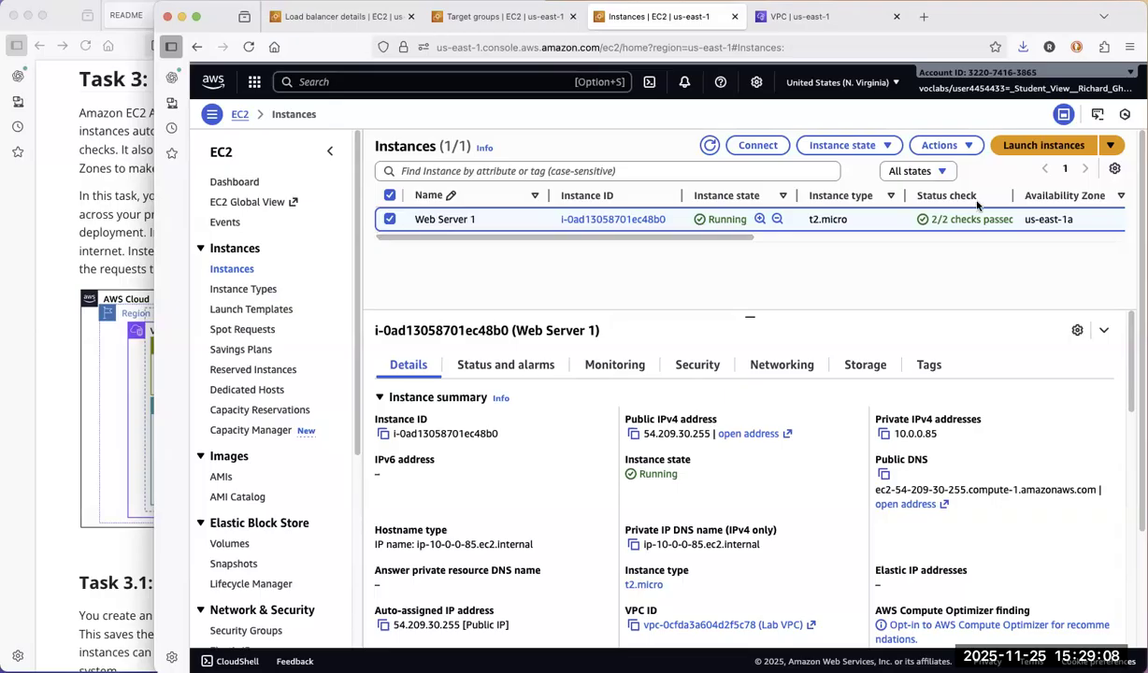
click(972, 147)
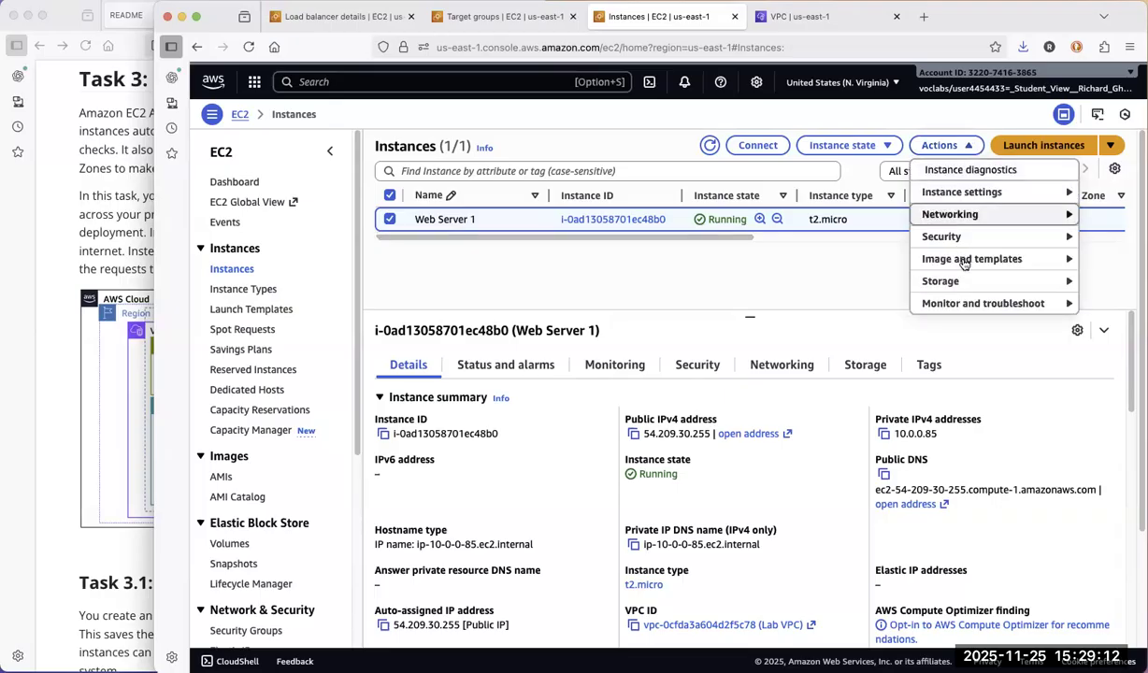
mouse_move(963, 263)
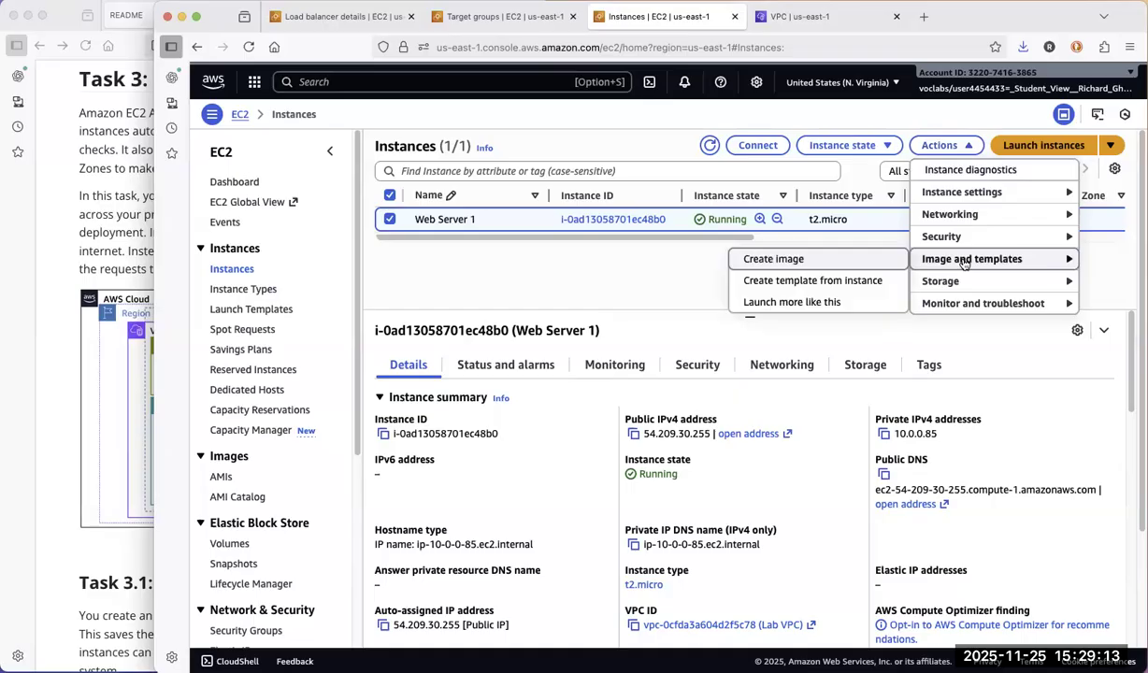
click(775, 260)
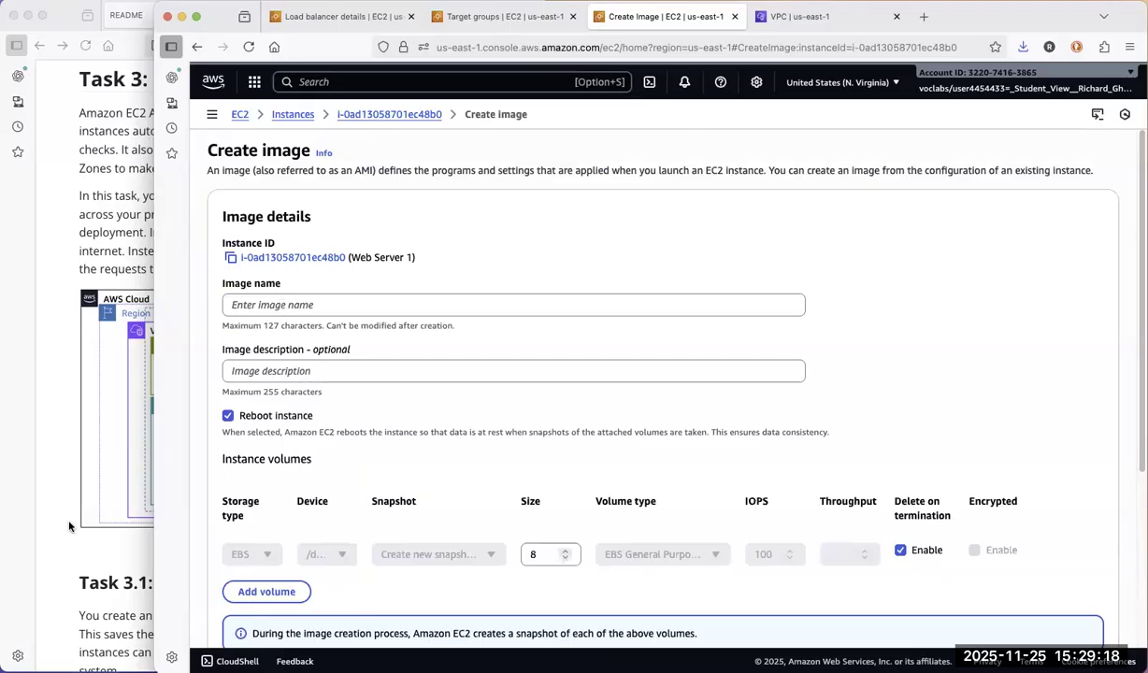
Copy the image name from step 44 of the README and set the new image's name to "Web Server AMI"
click(114, 447)
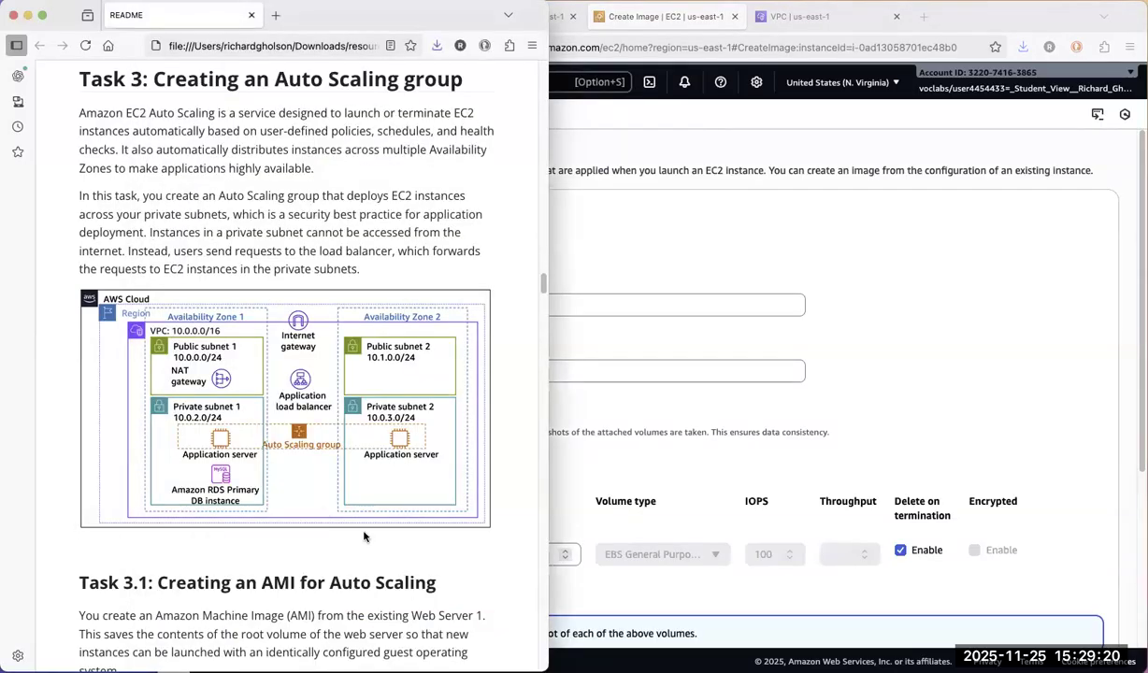
scroll(355, 517, up, 2)
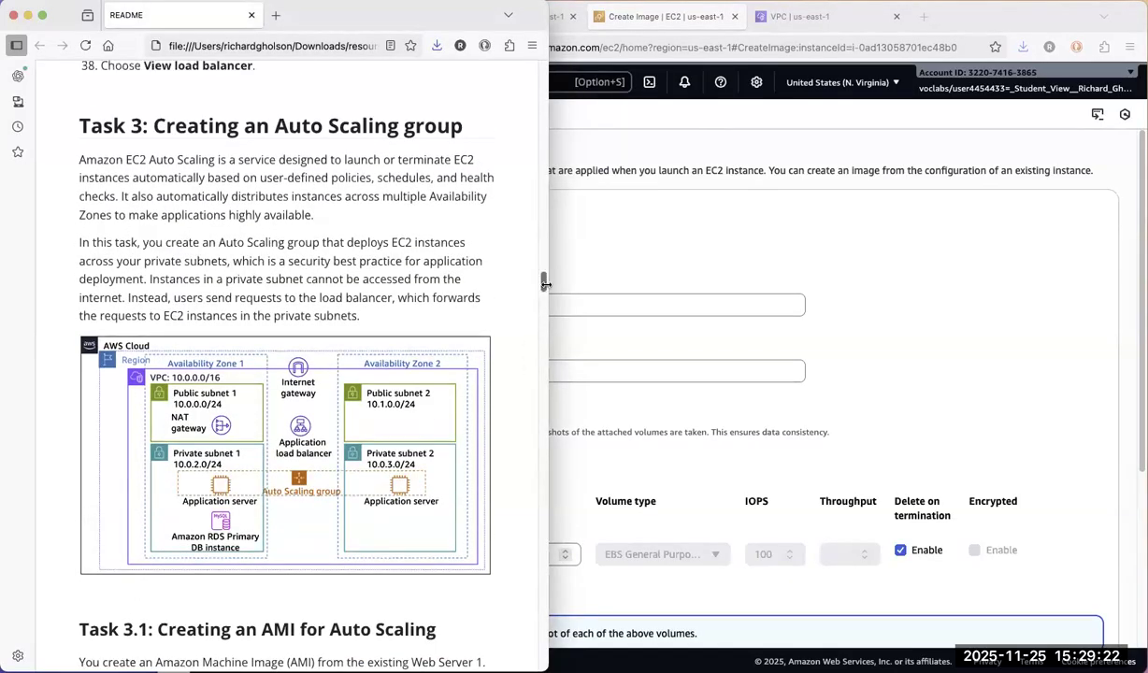
drag(542, 284, 544, 313)
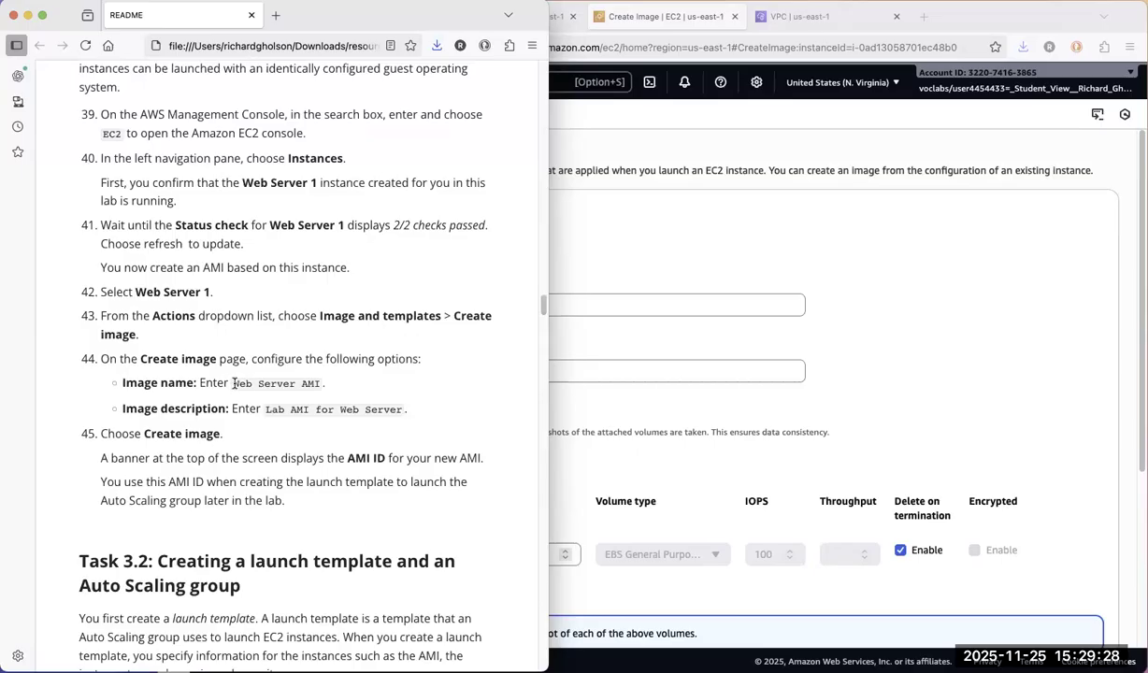
drag(233, 385, 319, 385)
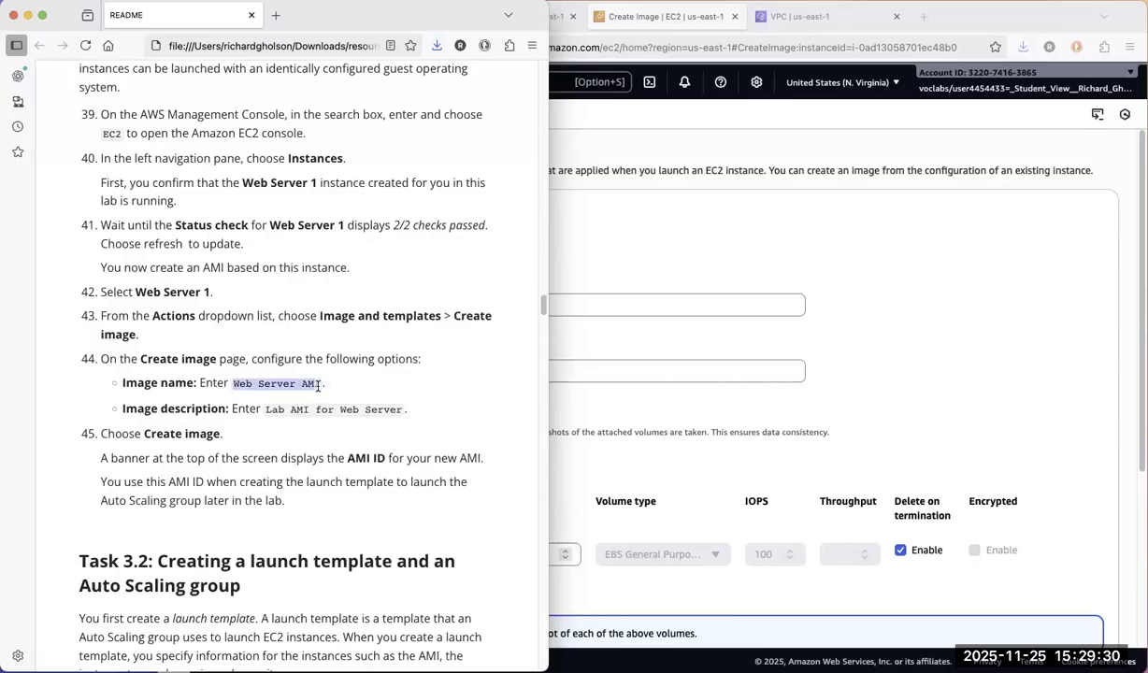
right_click(285, 382)
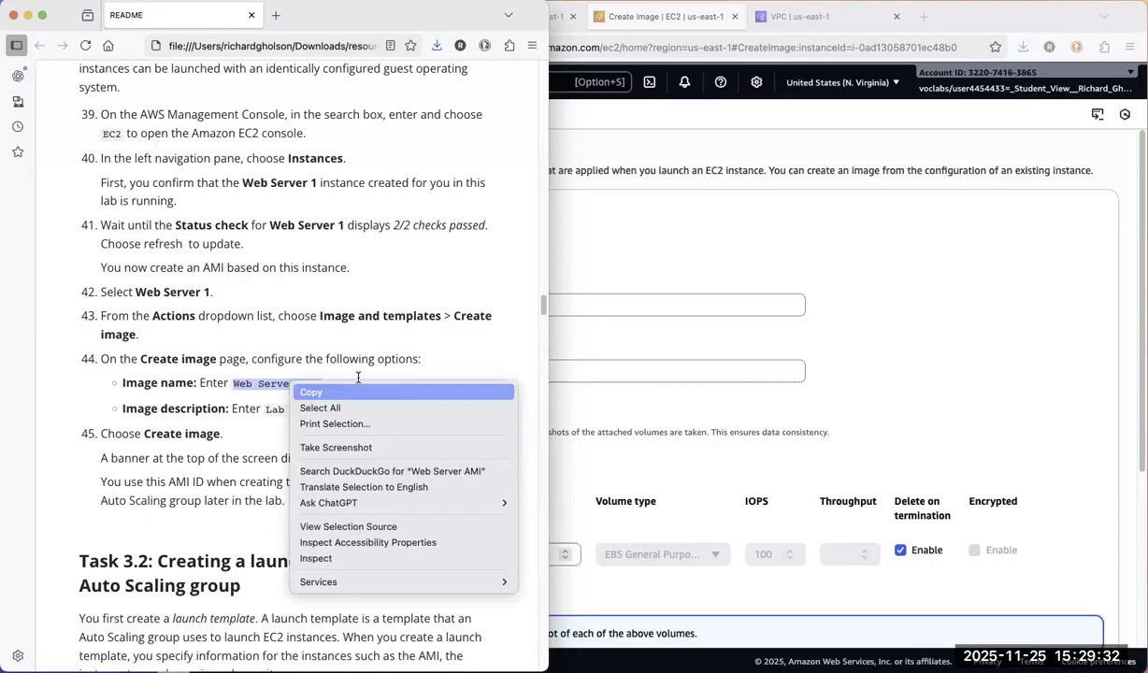
click(355, 392)
click(578, 306)
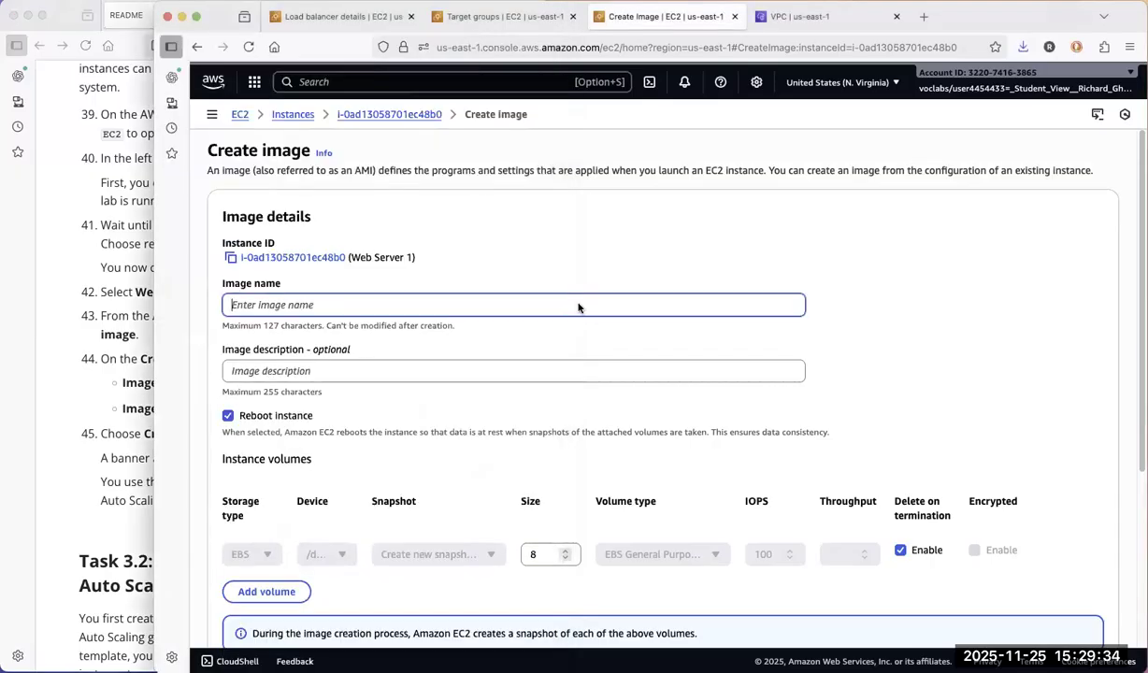
right_click(555, 292)
click(594, 367)
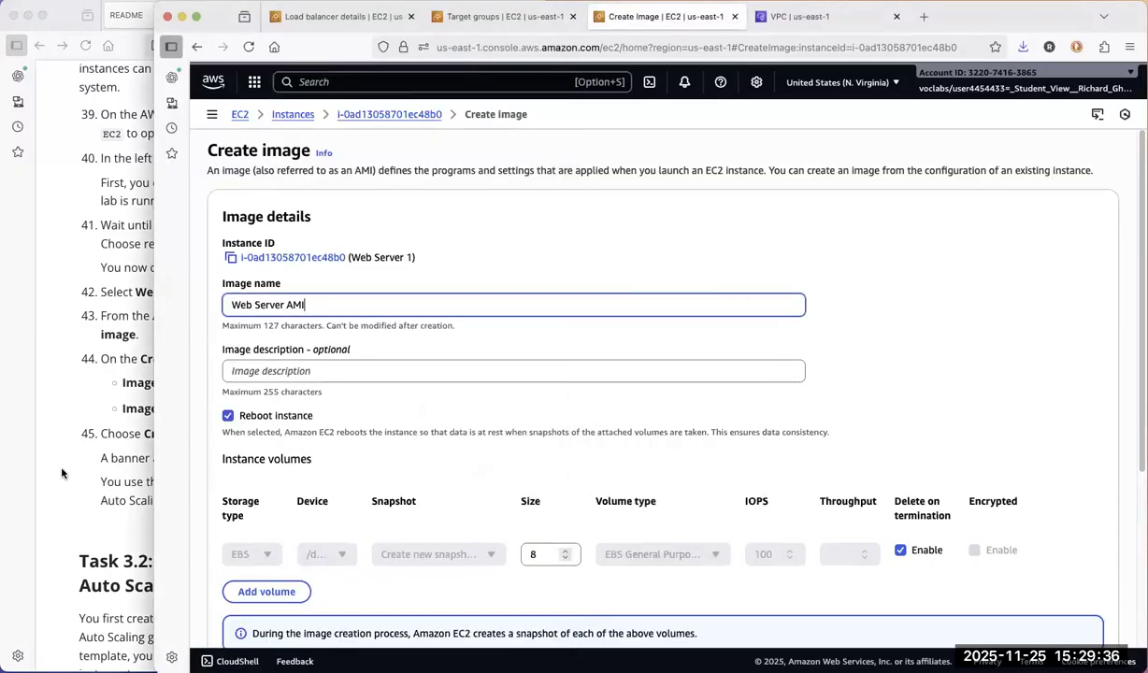
Set the image description to "Lab AMI for Web Server", using the text from the README
click(61, 468)
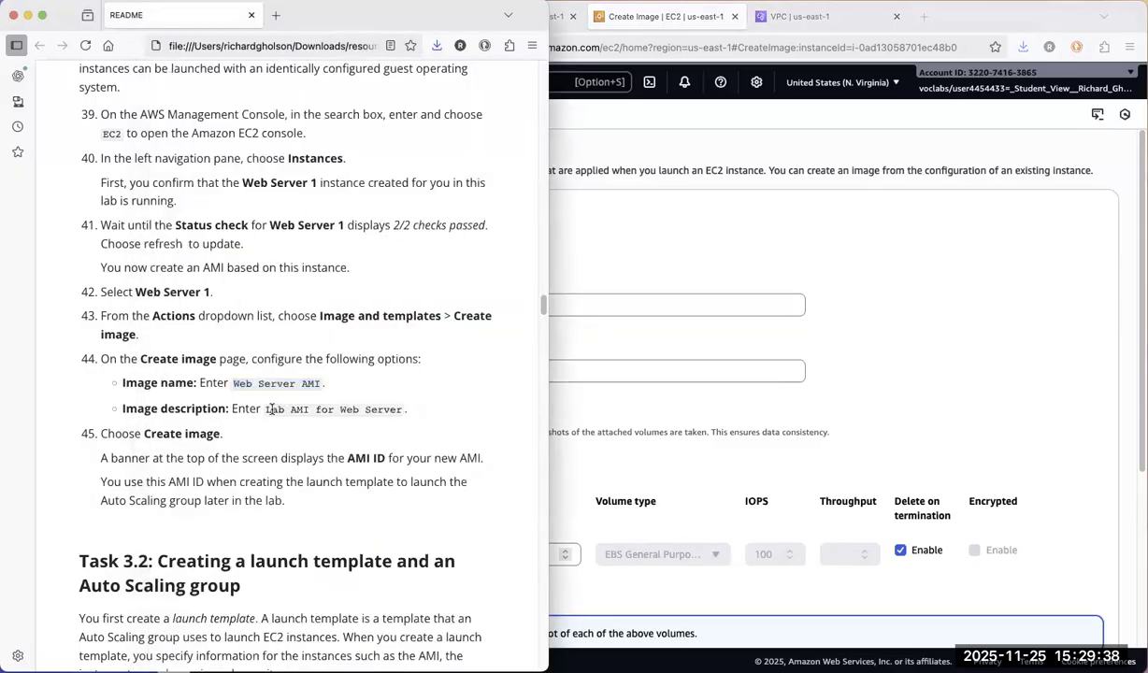
drag(267, 410, 400, 410)
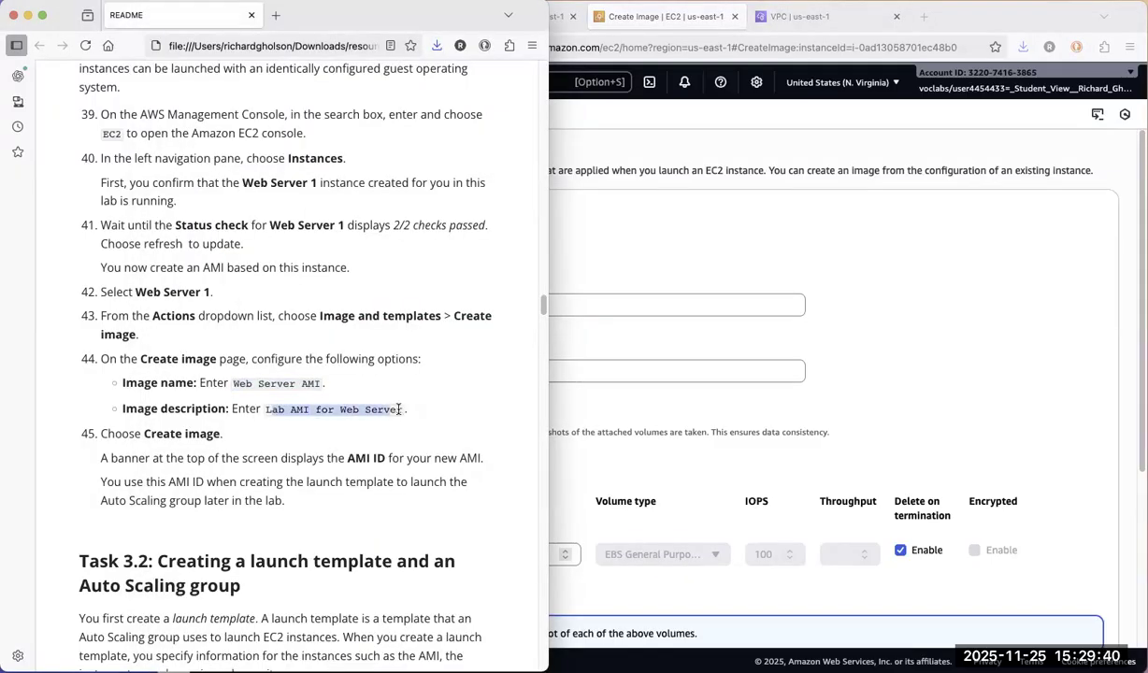
right_click(386, 403)
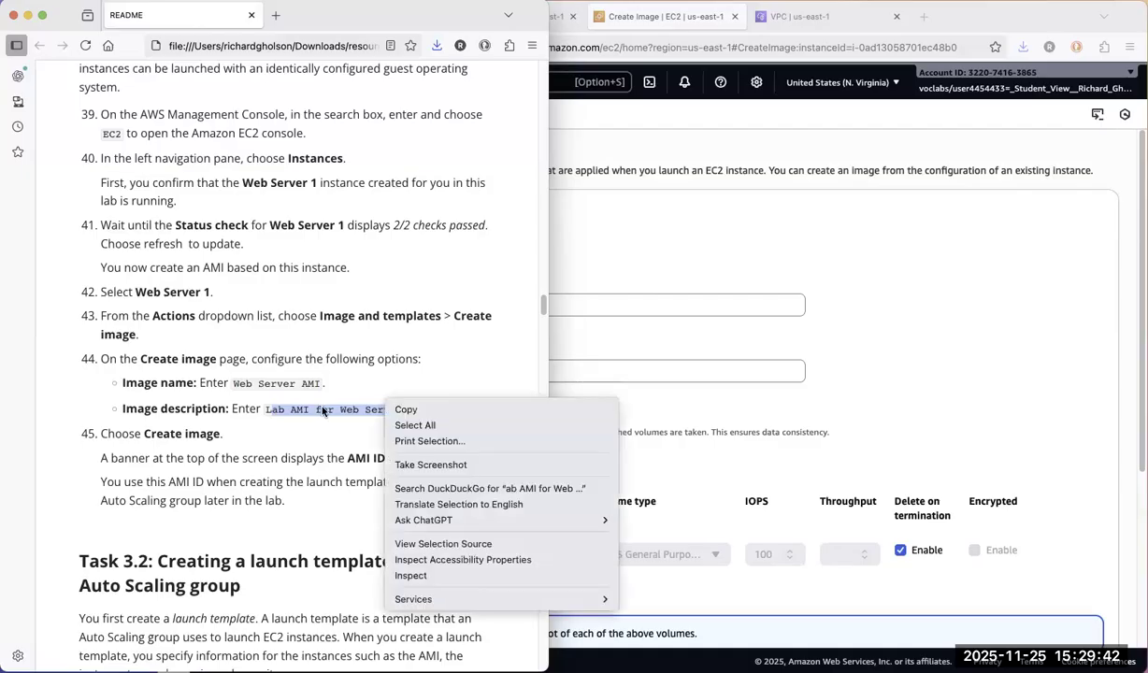
click(404, 410)
click(599, 373)
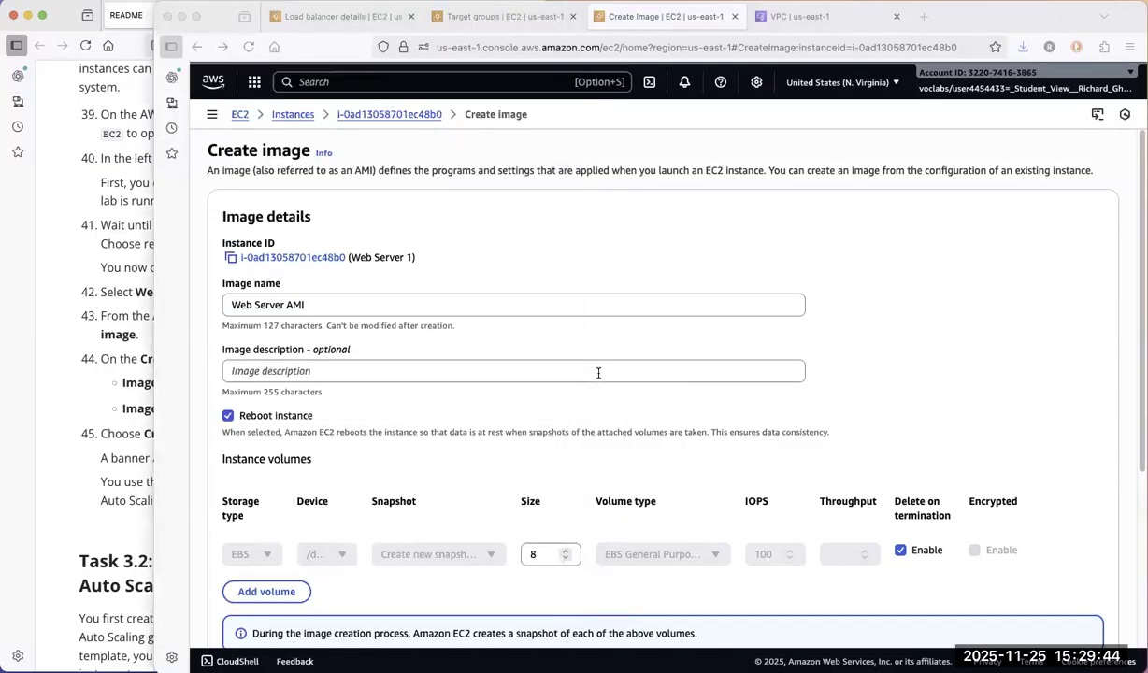
text(L)
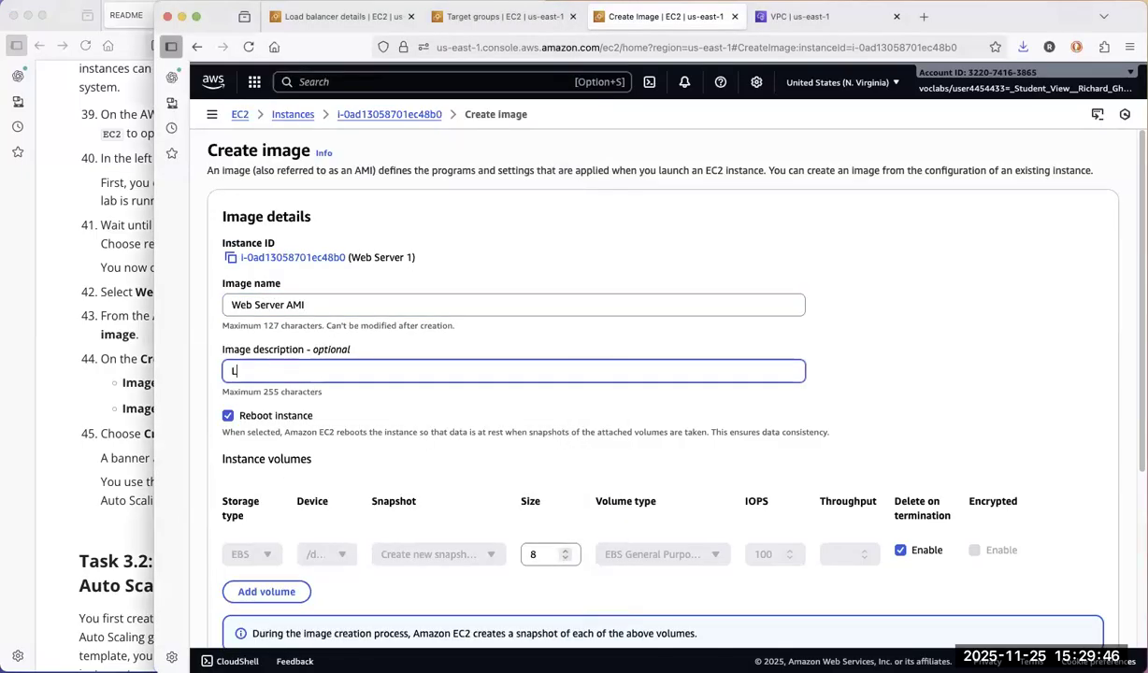
right_click(629, 382)
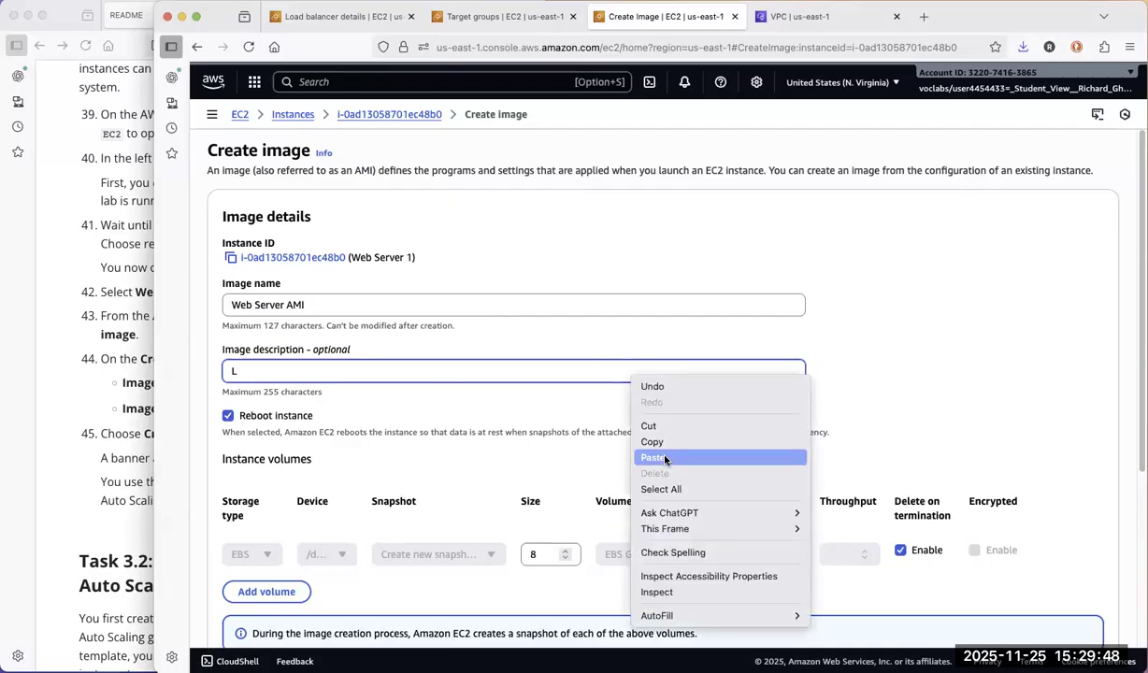
click(689, 454)
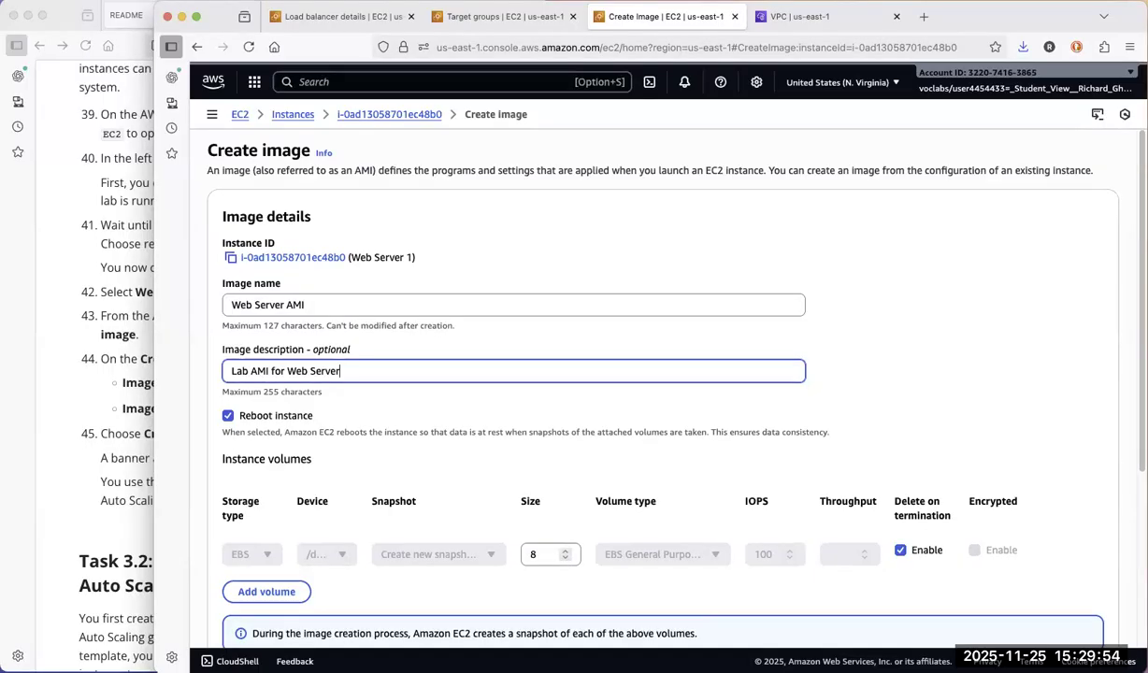
Review the image's volume and tag settings and create the image with the default options
scroll(654, 374, down, 2)
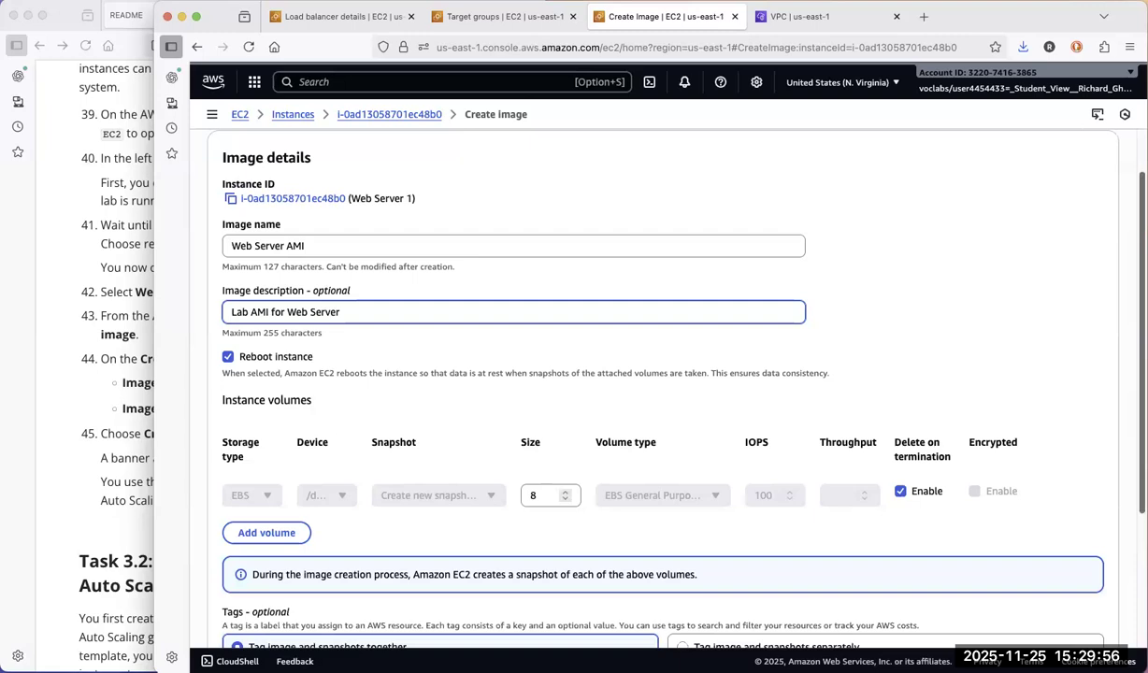
scroll(655, 374, down, 5)
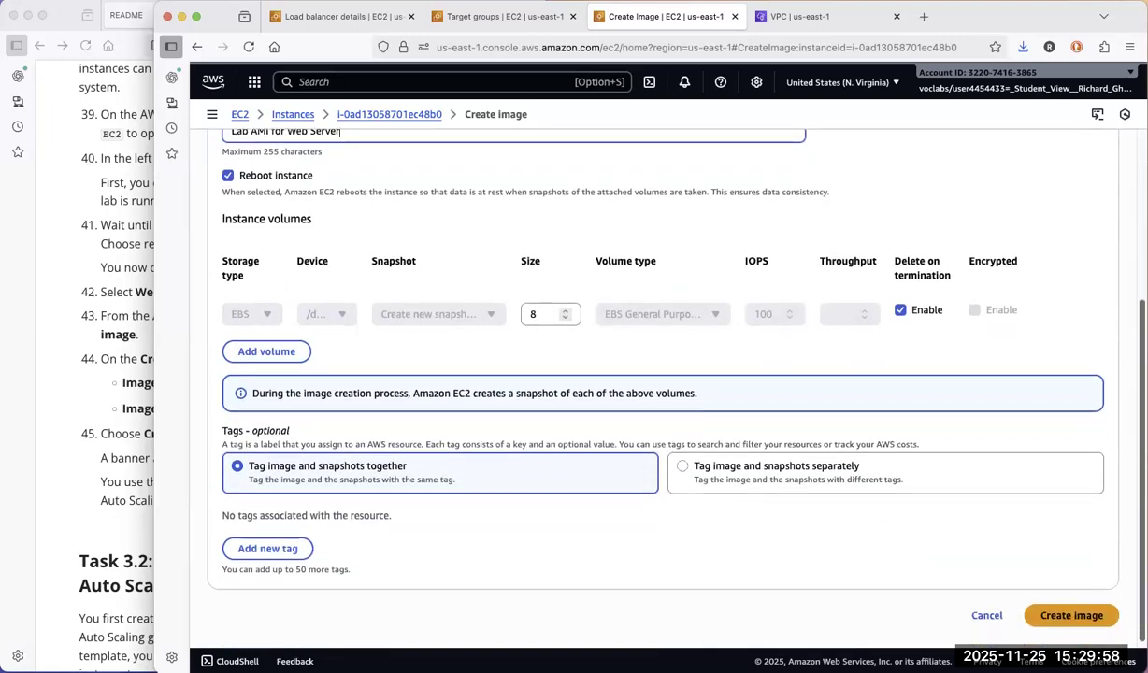
scroll(654, 374, up, 1)
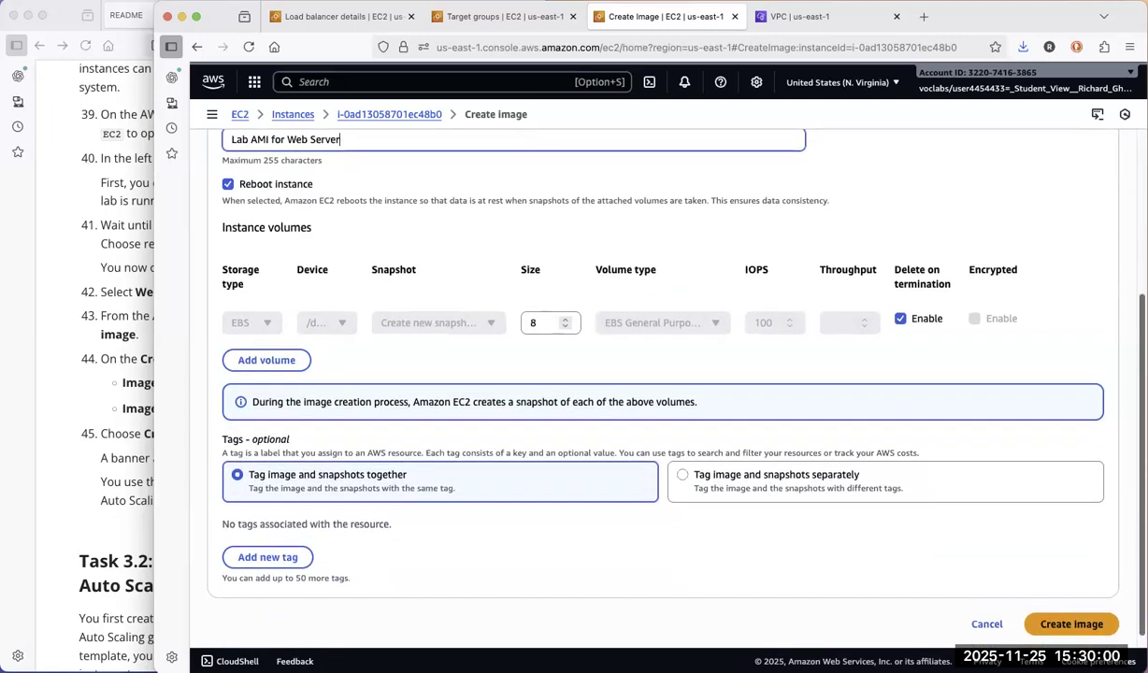
scroll(655, 374, up, 6)
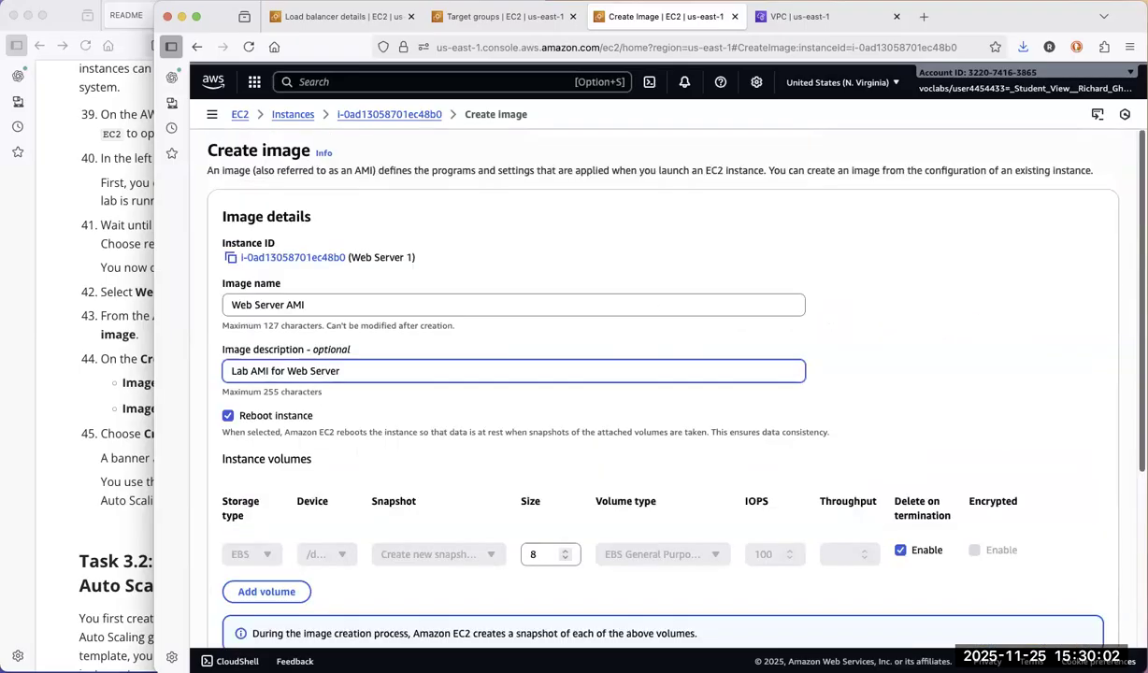
scroll(654, 374, down, 6)
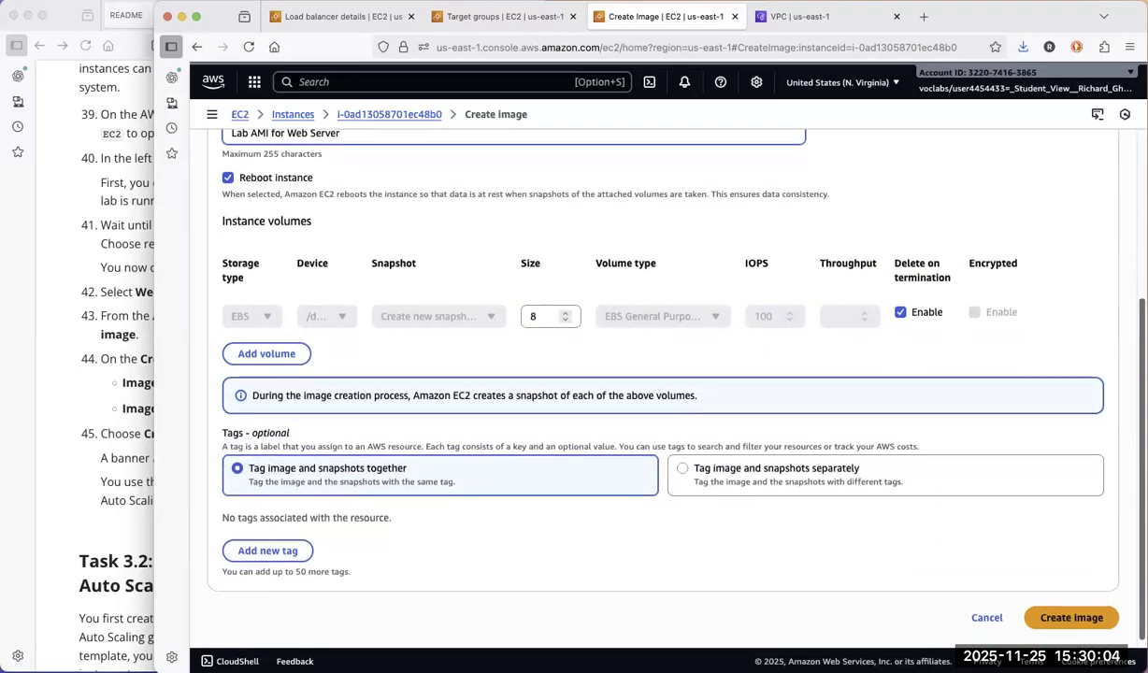
click(1073, 606)
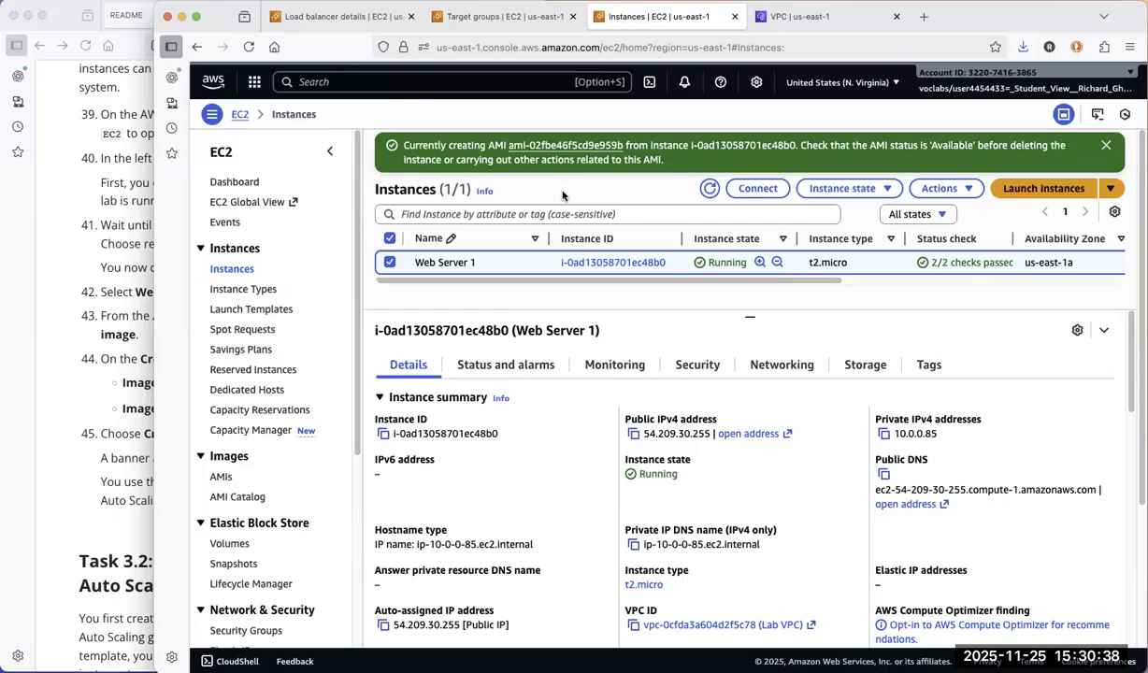
Consult Task 3.2 in the README and start a new EC2 launch template
click(130, 532)
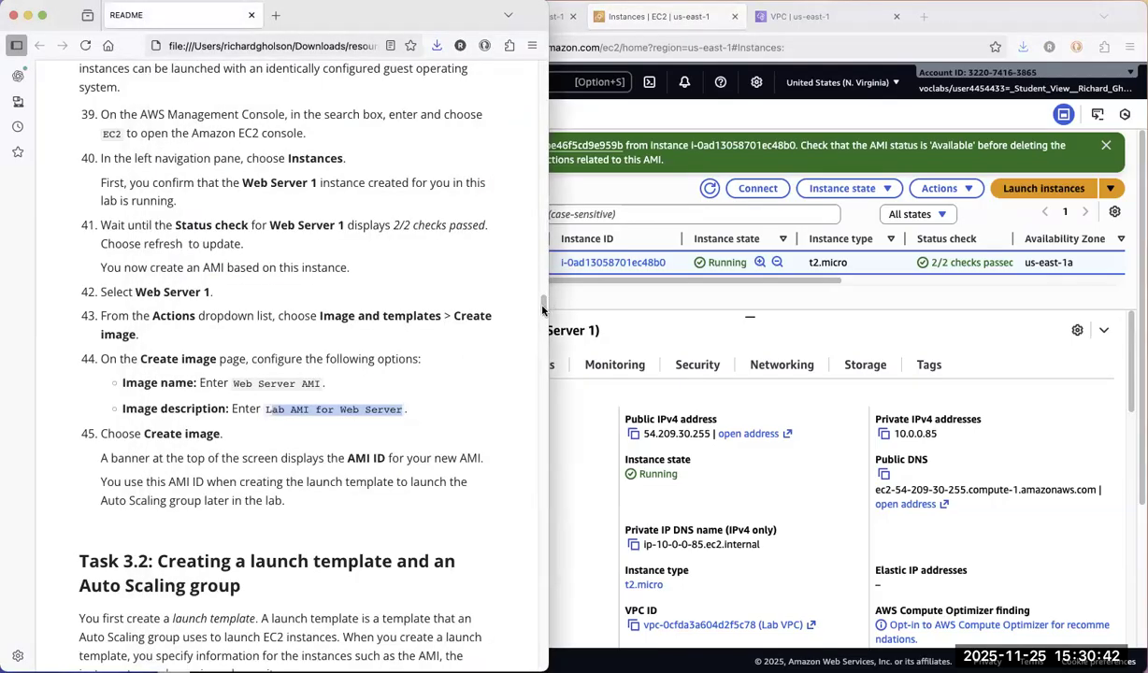
scroll(544, 327, down, 3)
scroll(544, 327, down, 5)
scroll(544, 327, up, 2)
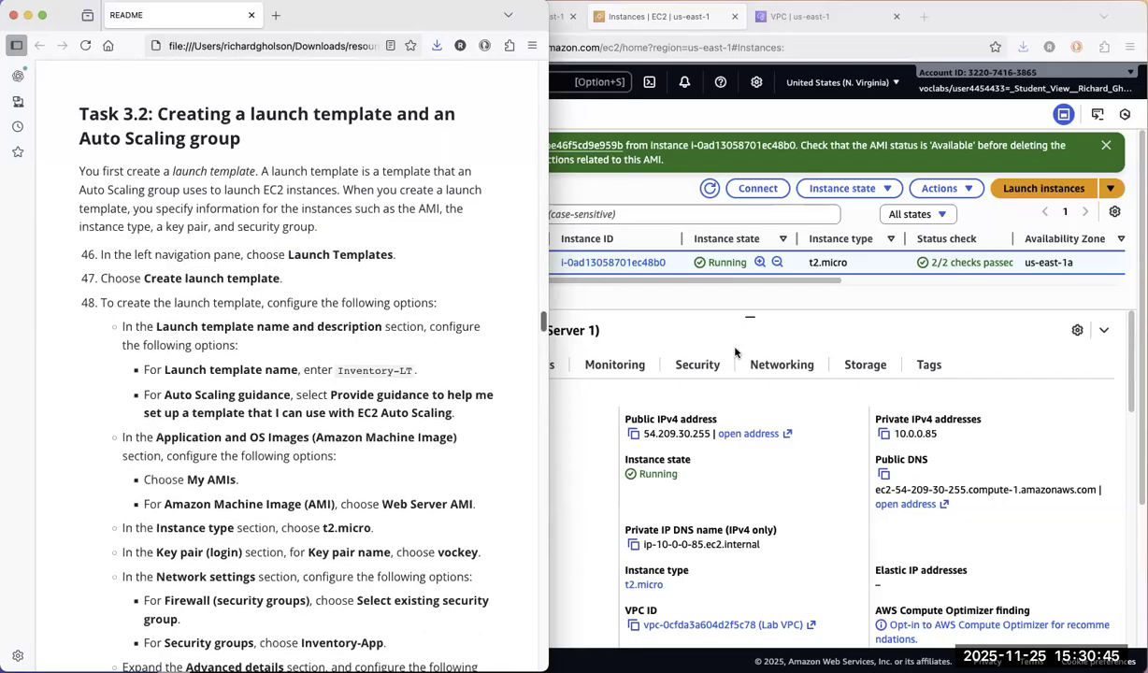
click(681, 309)
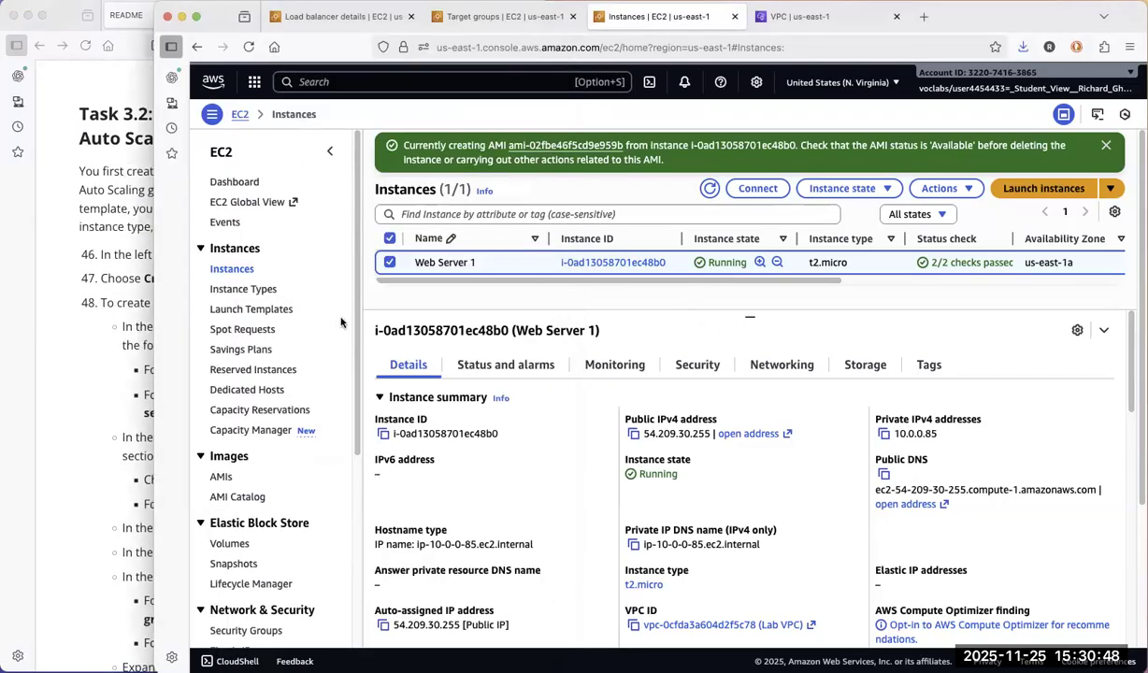
click(249, 310)
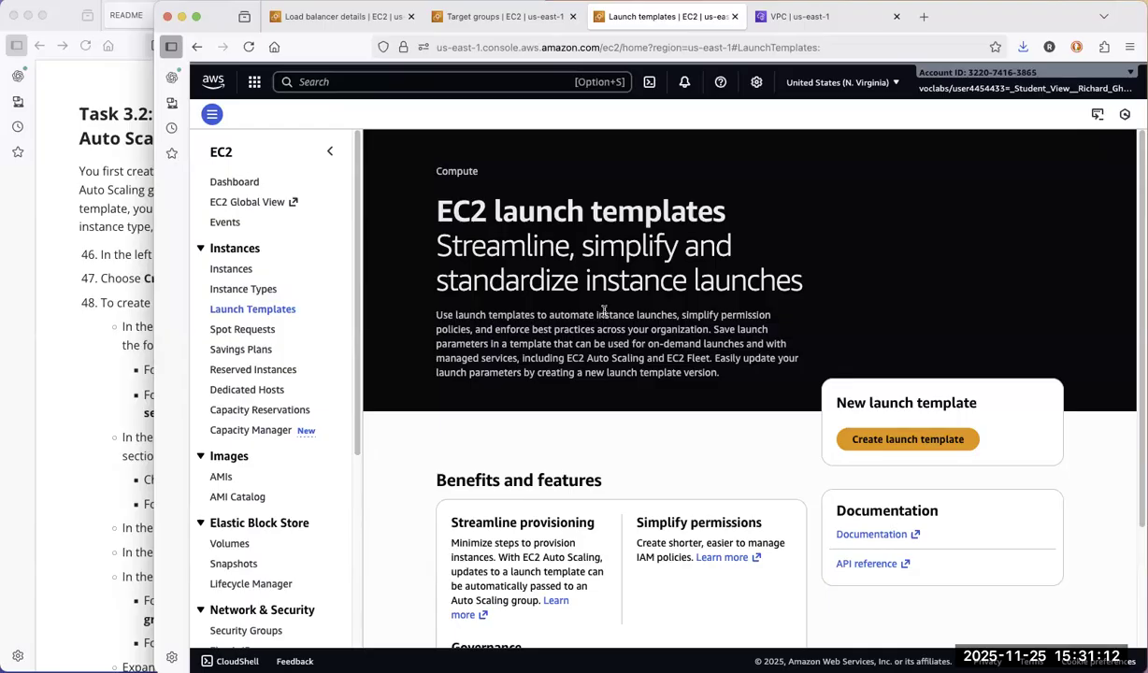
click(924, 445)
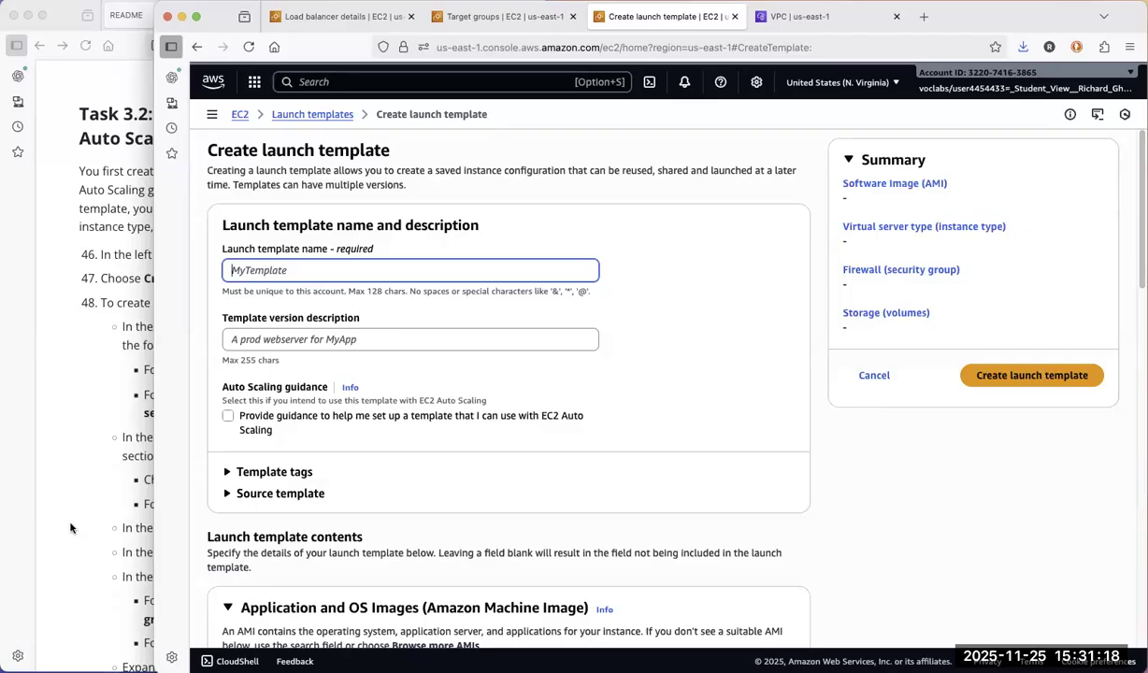
Copy the template name from the README and name the launch template "Inventory-LT"
click(126, 515)
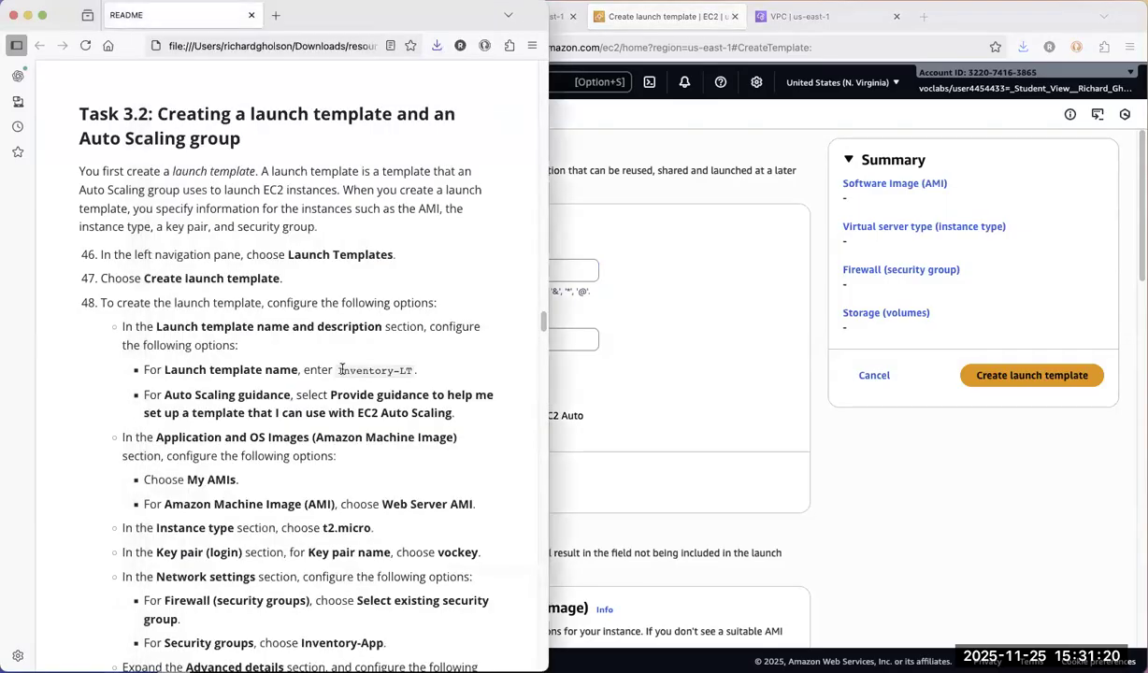
triple_click(340, 370)
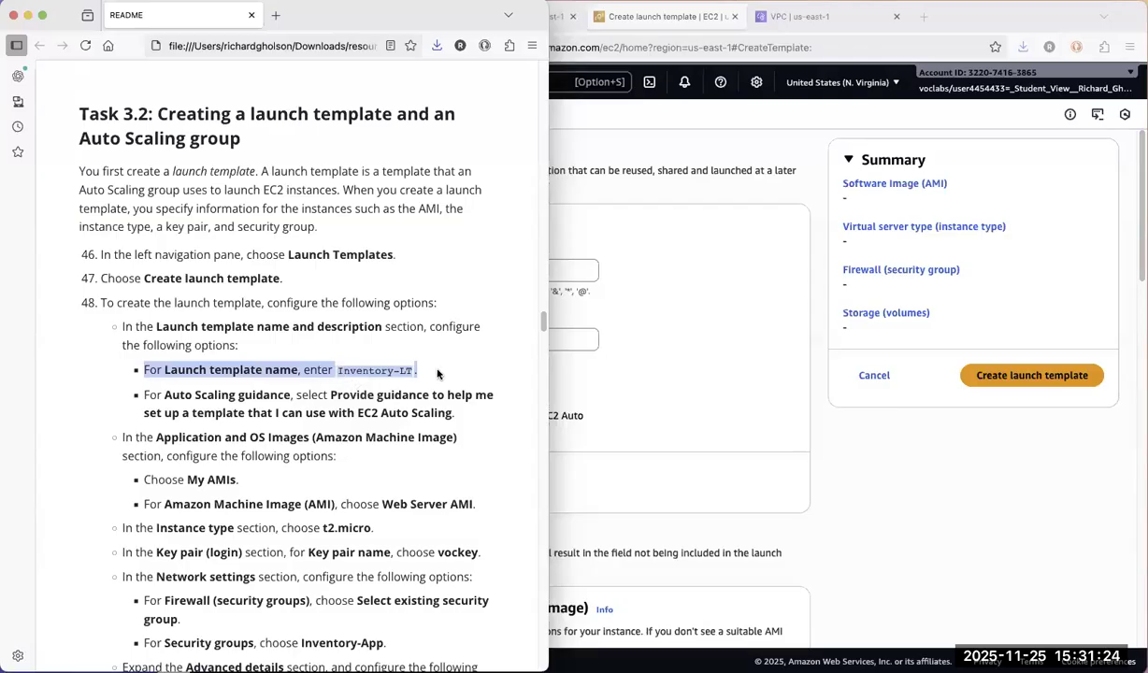
click(340, 374)
mouse_move(400, 372)
mouse_down()
mouse_move(341, 372)
mouse_move(410, 371)
mouse_up()
click(338, 373)
right_click(409, 372)
click(421, 381)
click(580, 267)
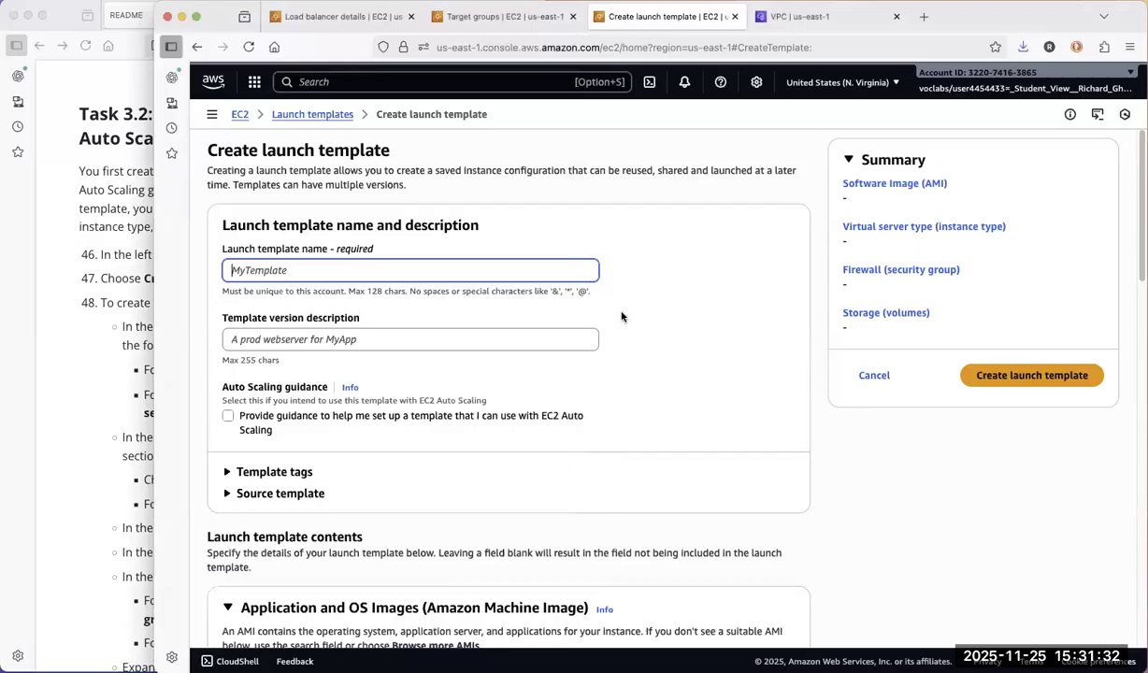
right_click(582, 268)
click(624, 348)
Check the README's Auto Scaling instruction and enable the guidance for setting up a template usable with EC2 Auto Scaling
click(103, 430)
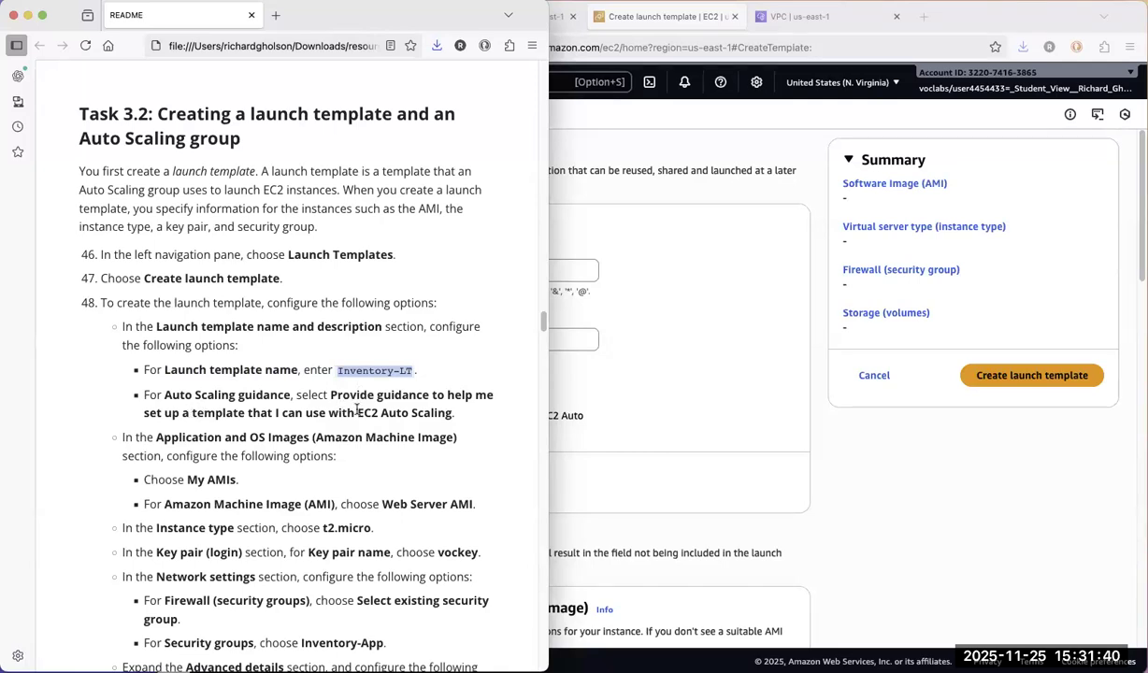
click(671, 417)
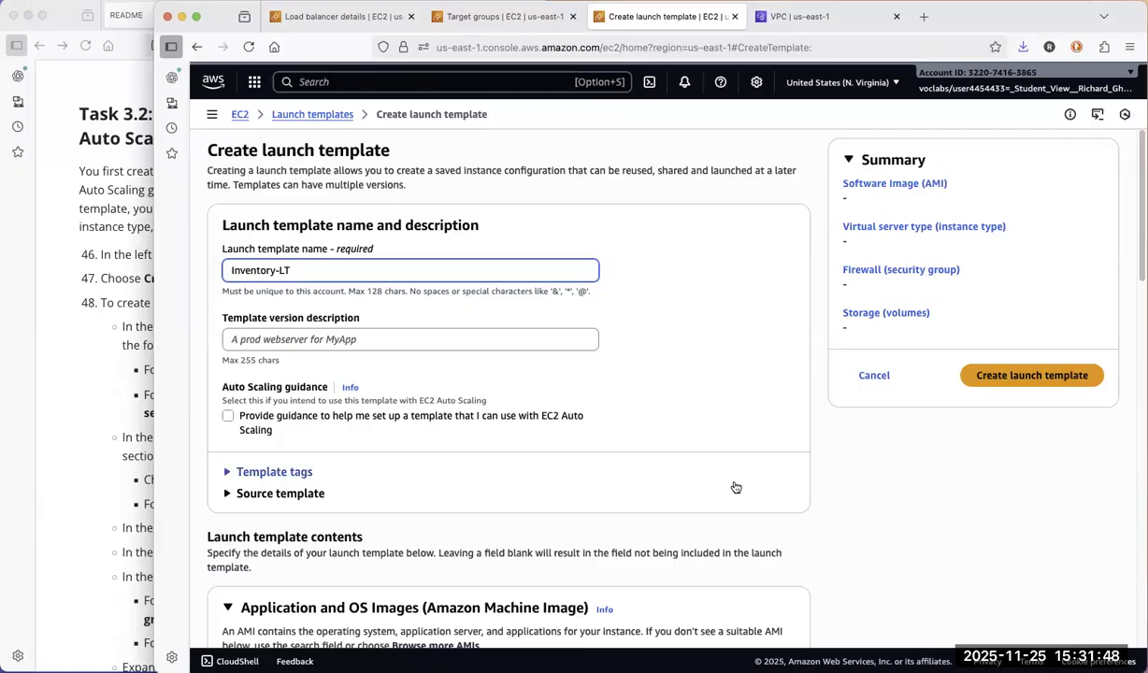
click(228, 416)
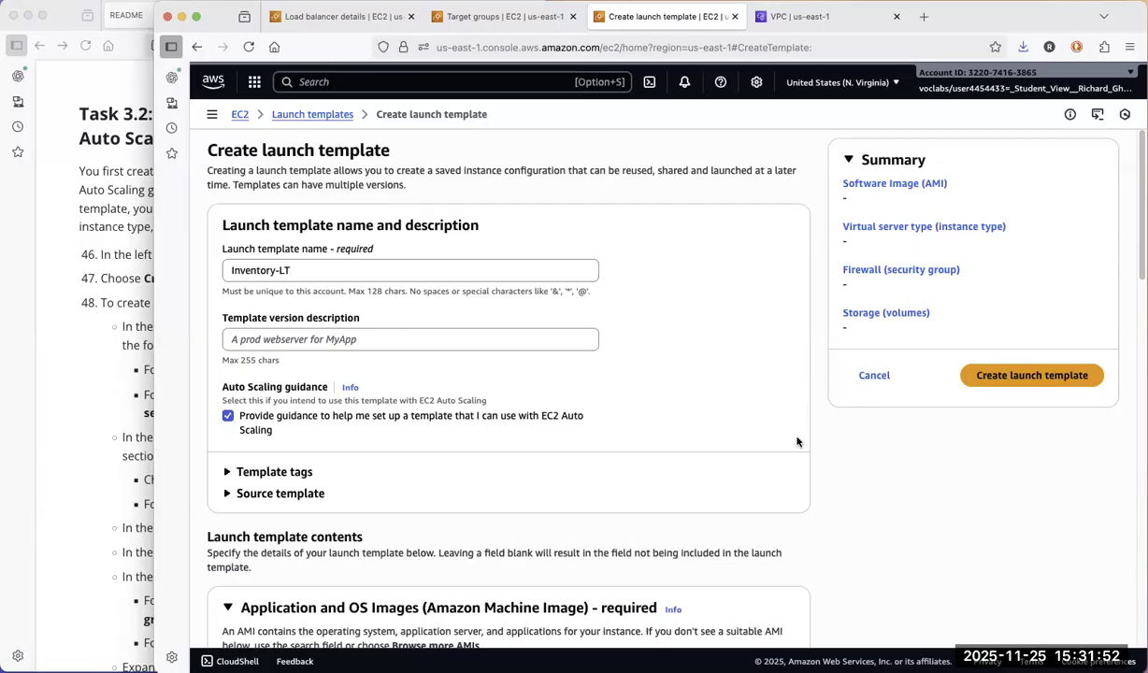
Use the Web Server AMI from the images owned by this account as the launch template's machine image
scroll(797, 442, down, 2)
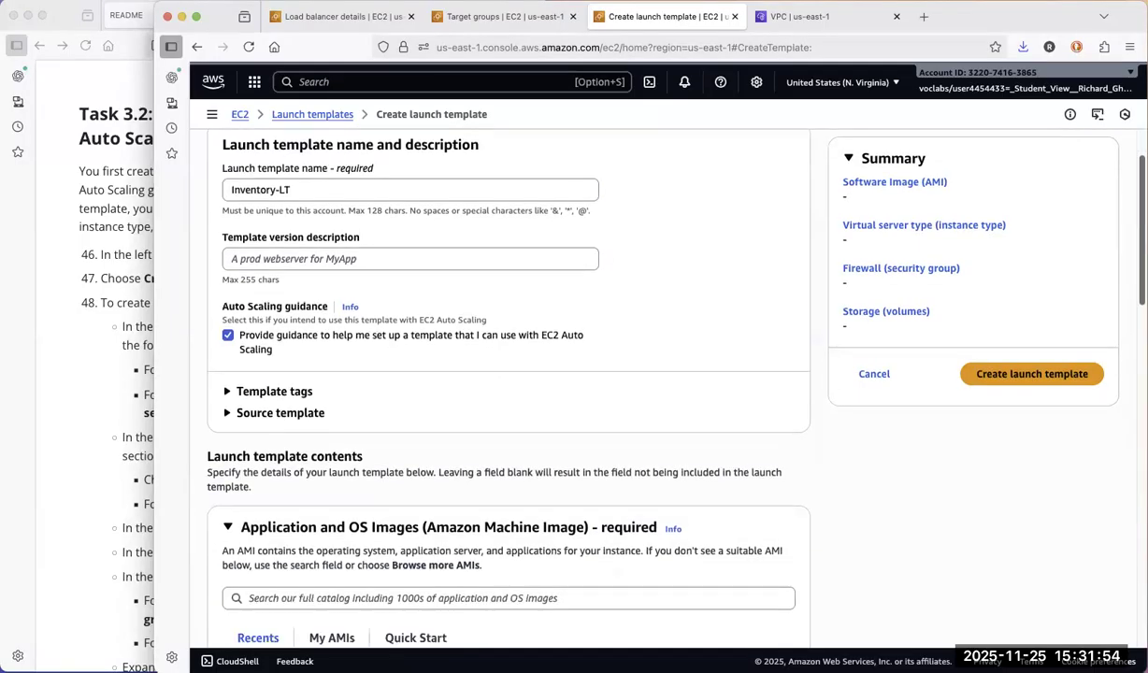
scroll(414, 297, down, 8)
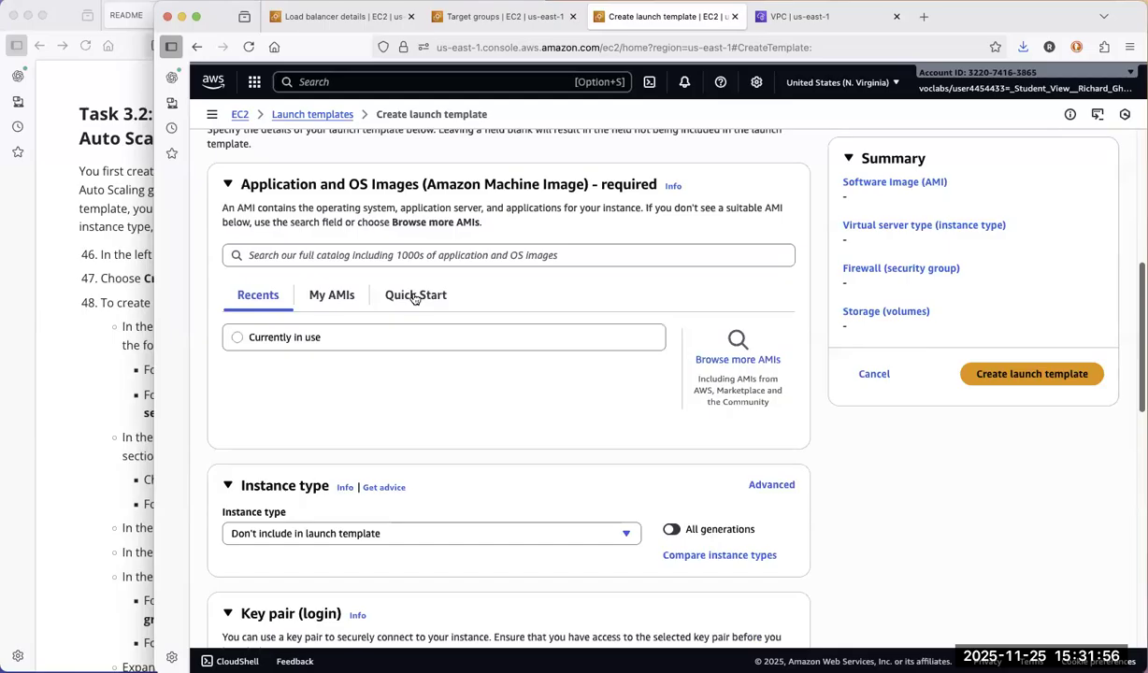
click(328, 297)
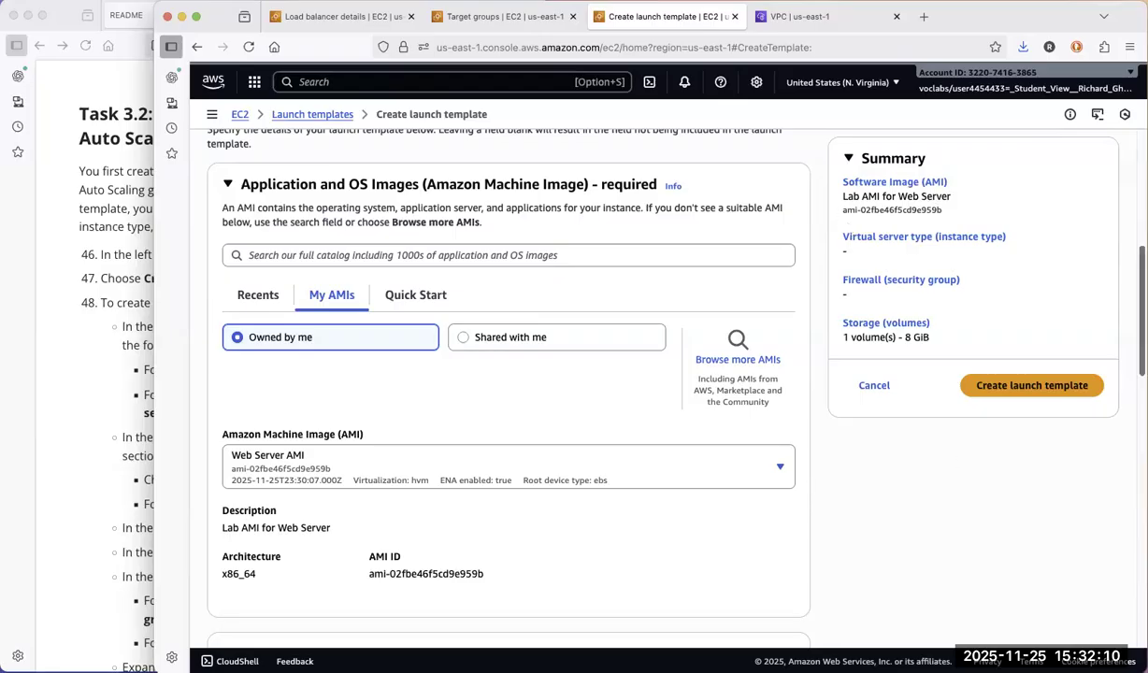
Set the launch template's instance type to t2.micro
scroll(1129, 375, down, 3)
scroll(849, 391, down, 4)
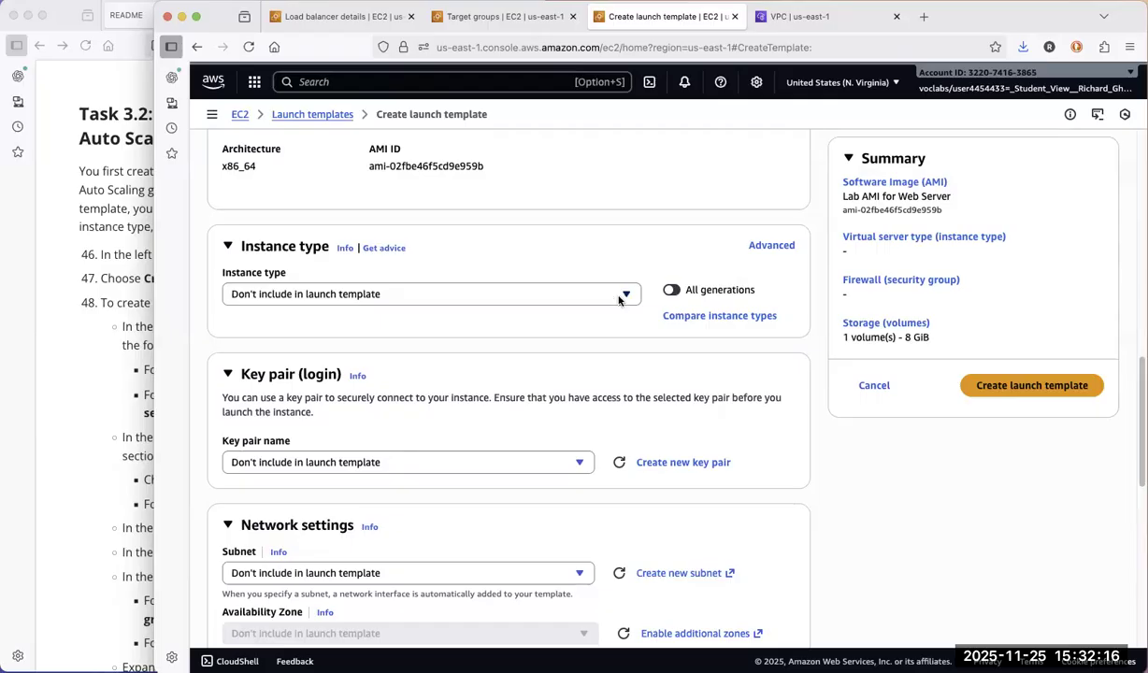
click(603, 295)
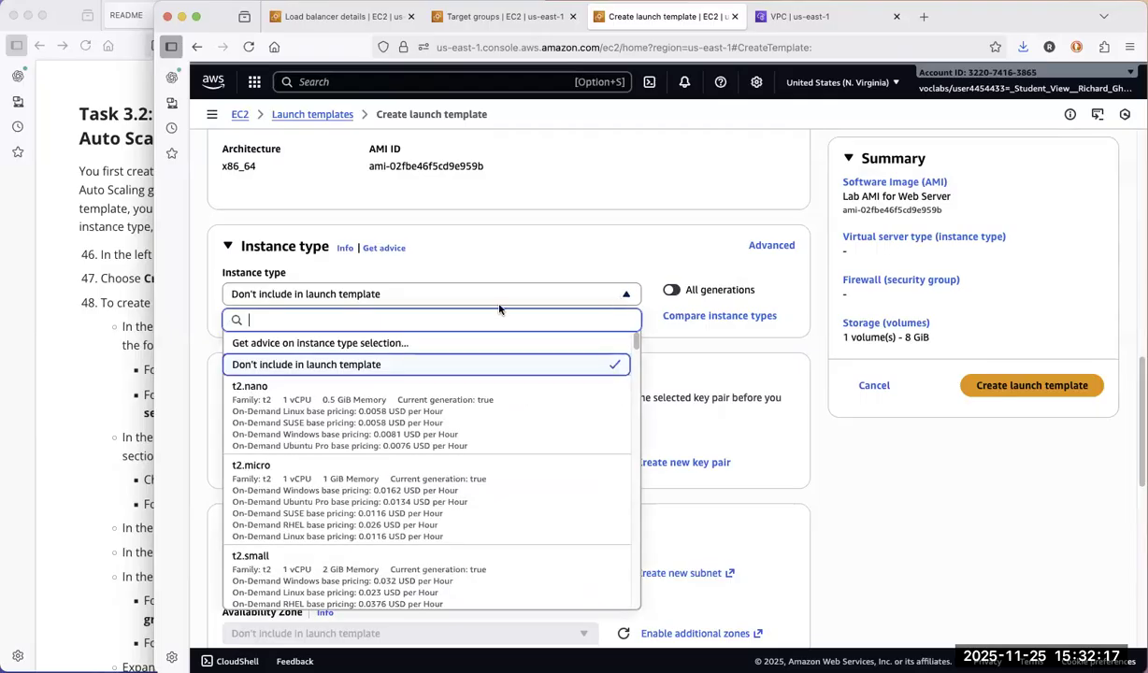
click(355, 489)
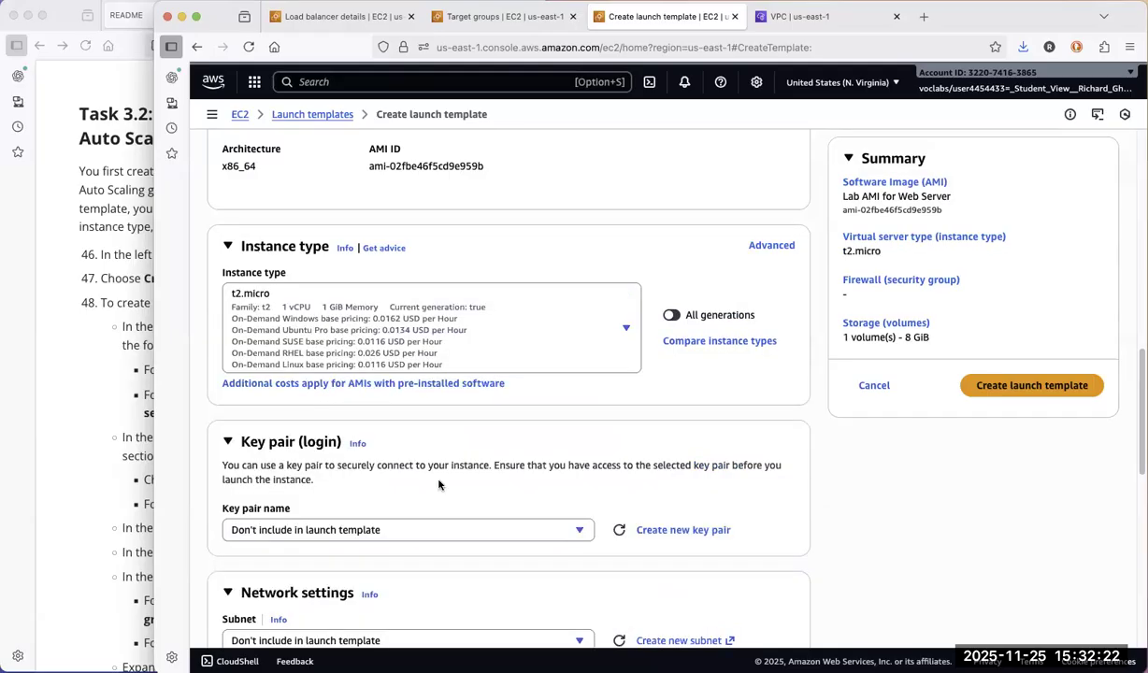
Check the README's key pair instruction and choose vockey as the template's key pair
click(90, 521)
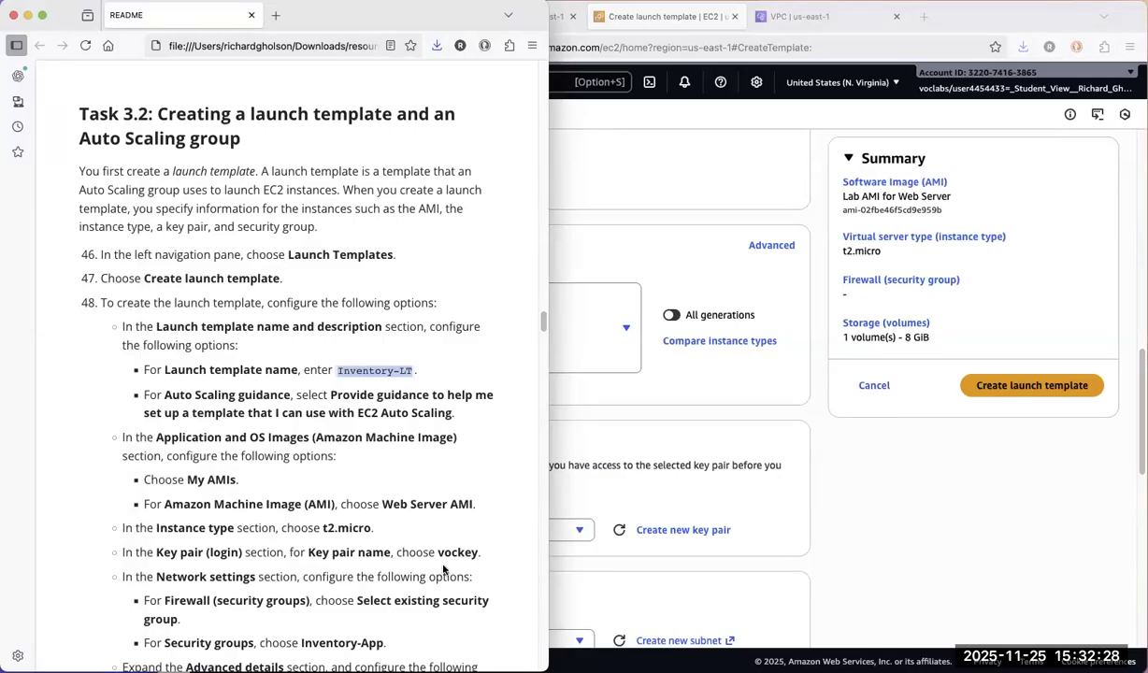
click(671, 433)
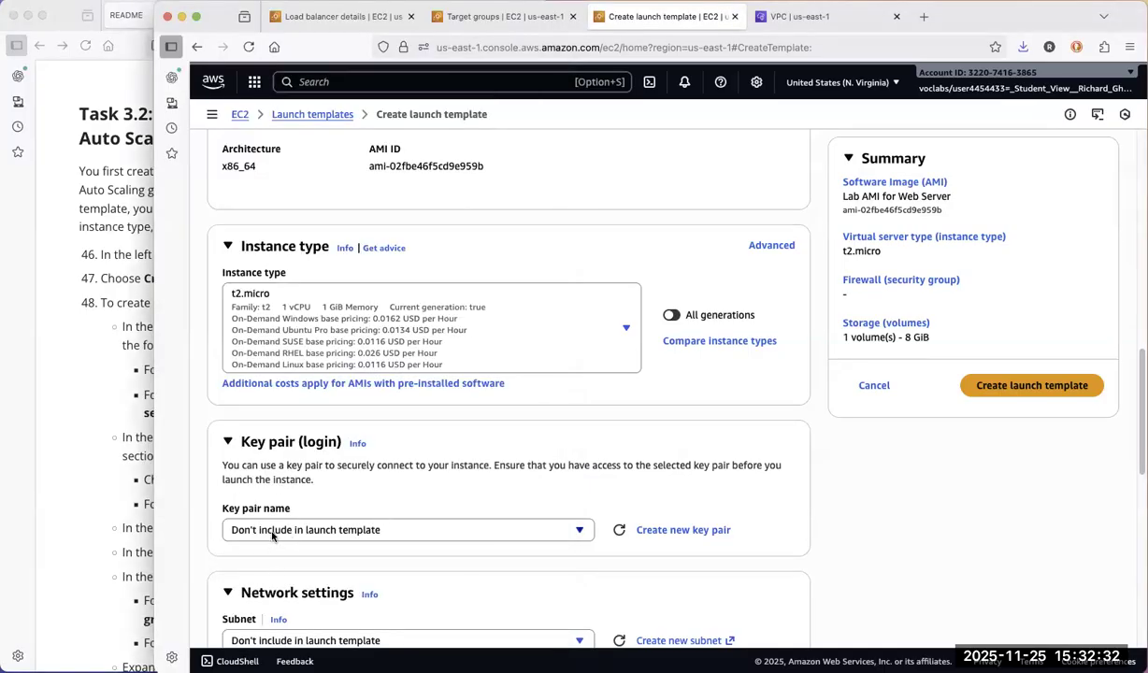
click(272, 531)
click(247, 486)
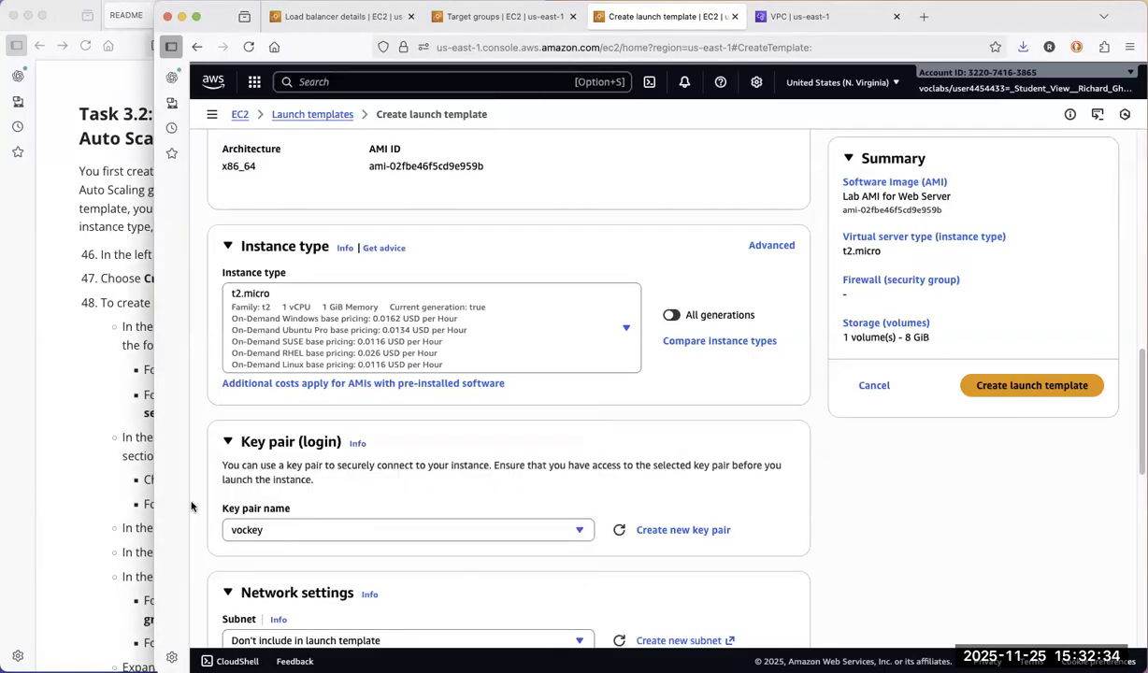
Read the README's network and advanced settings, then assign the existing Inventory-App security group to the launch template
click(91, 535)
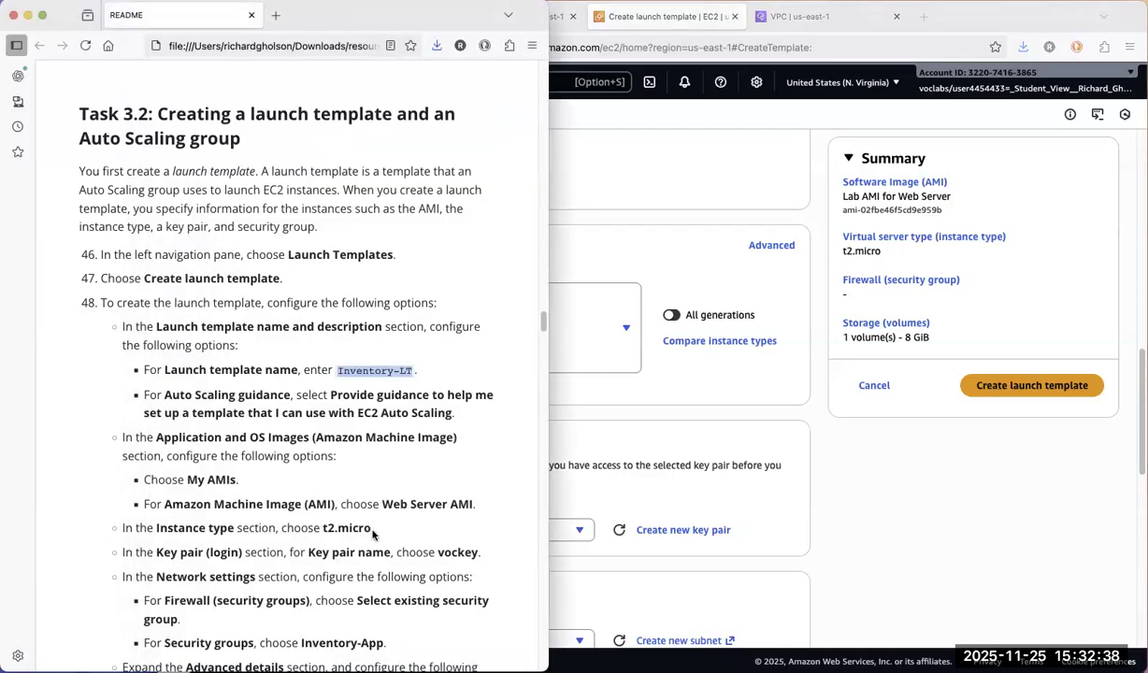
scroll(540, 325, down, 8)
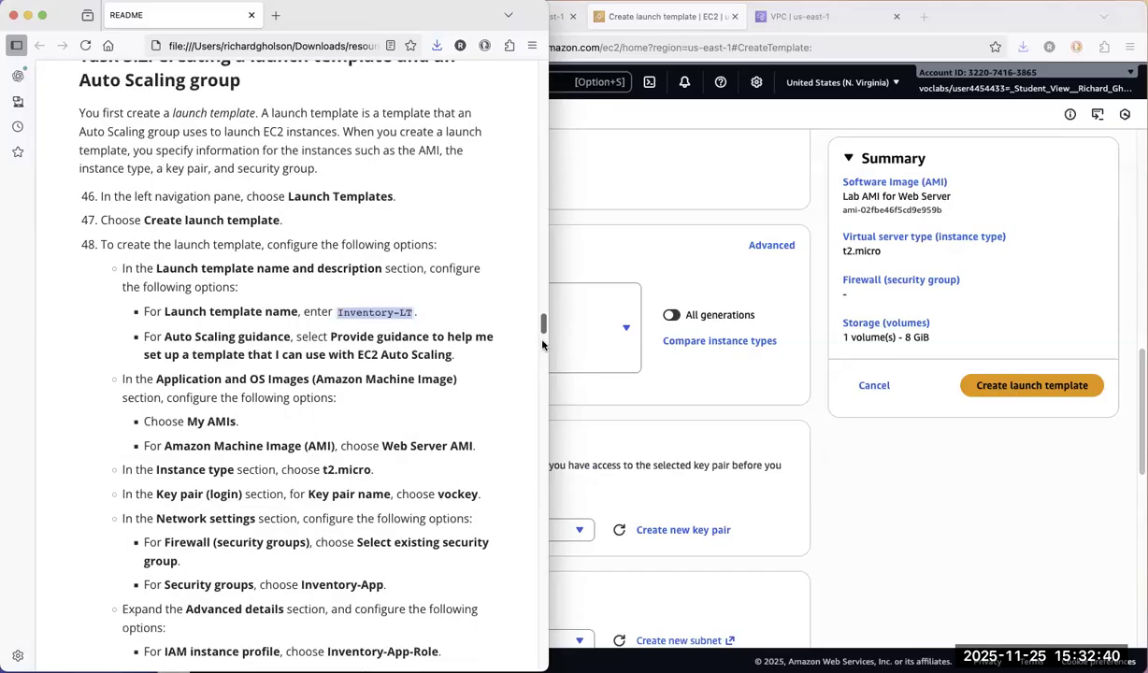
scroll(542, 346, down, 2)
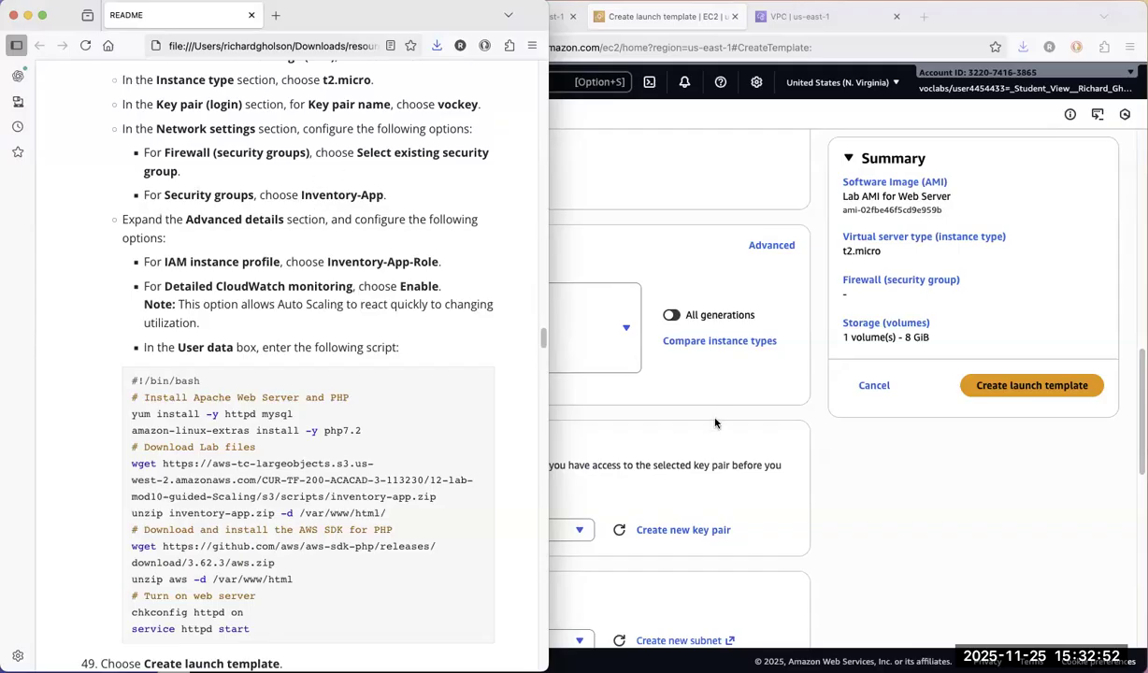
click(673, 391)
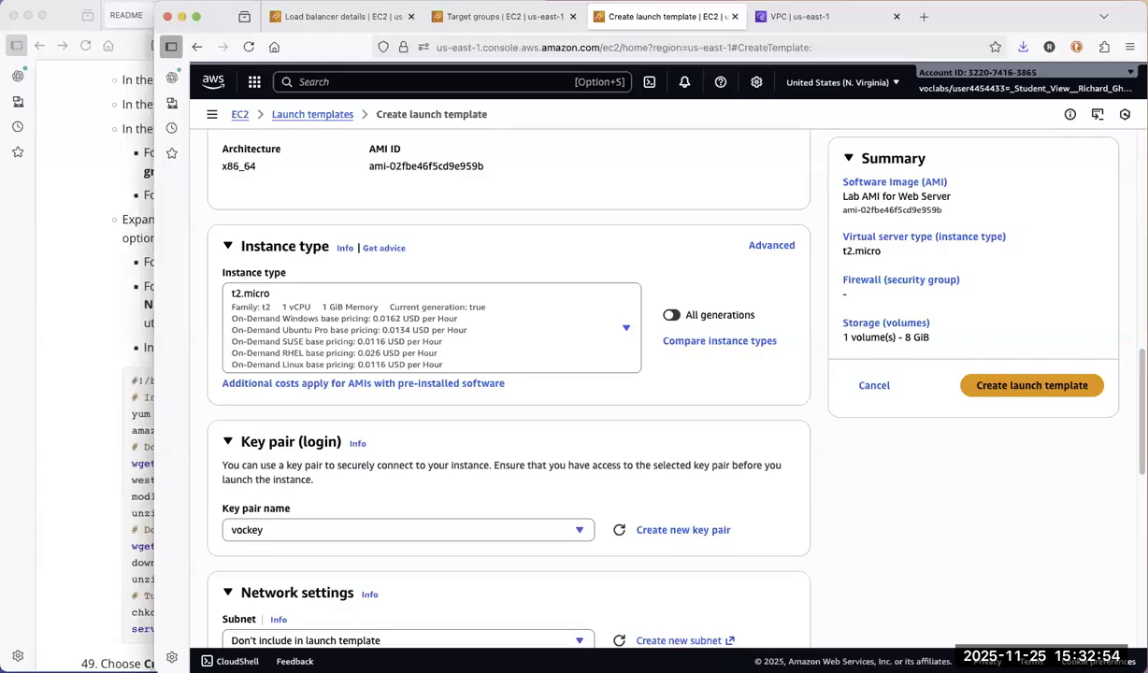
scroll(509, 392, down, 5)
scroll(509, 392, down, 2)
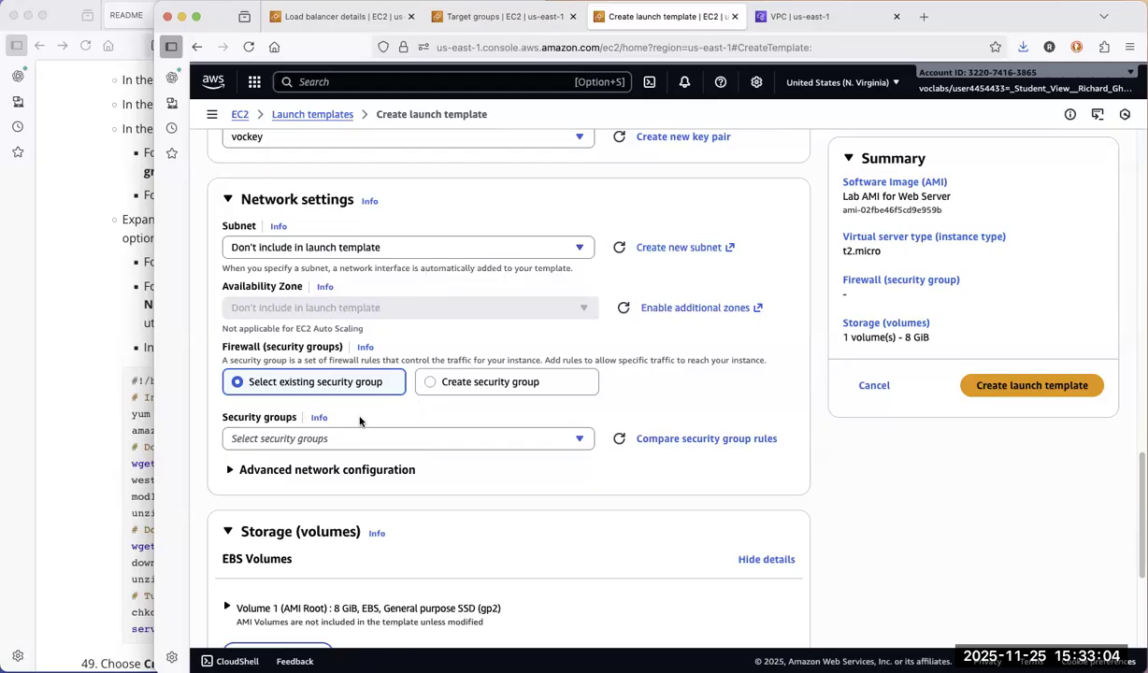
click(303, 439)
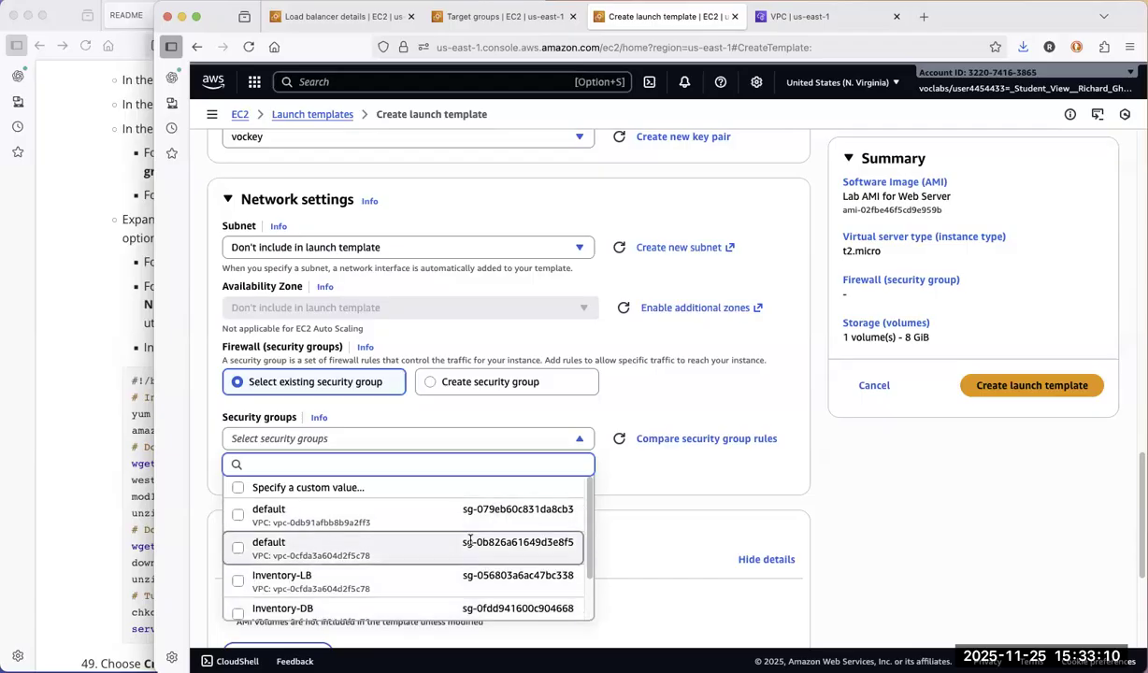
scroll(541, 522, up, 10)
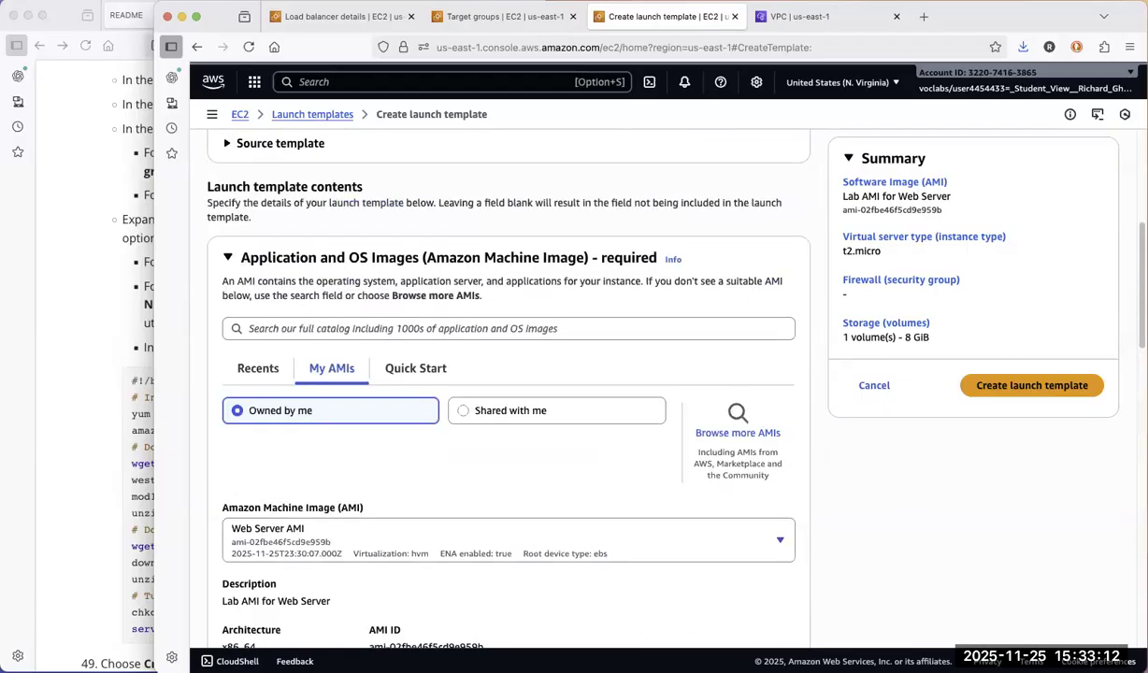
scroll(402, 564, down, 10)
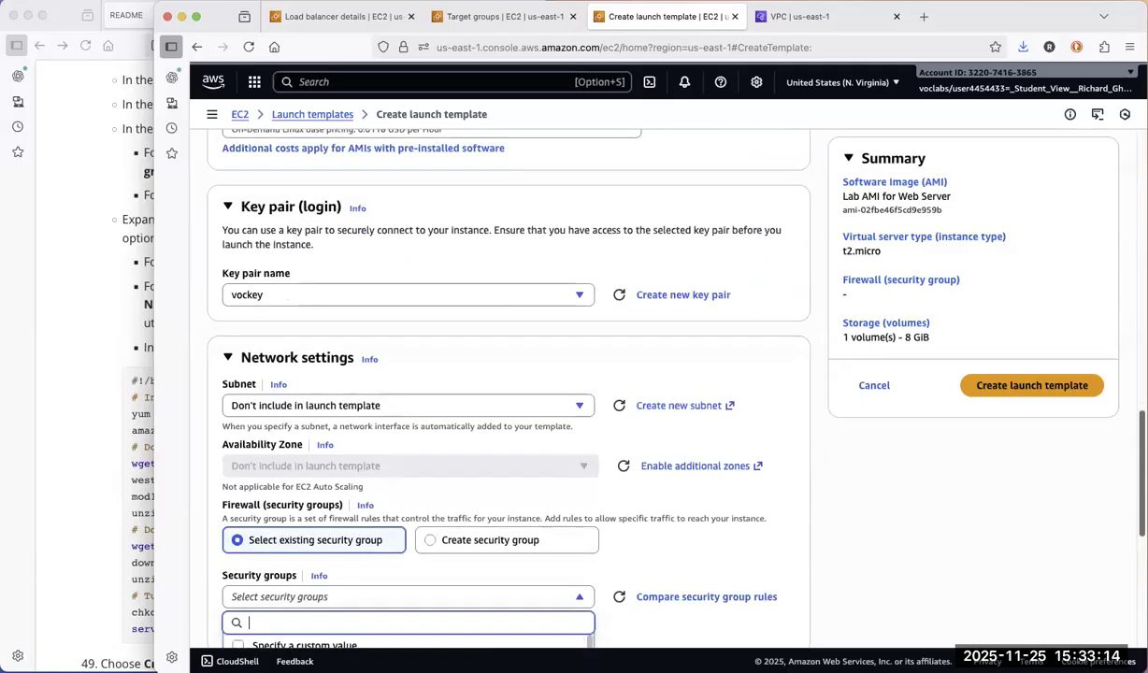
scroll(593, 440, down, 4)
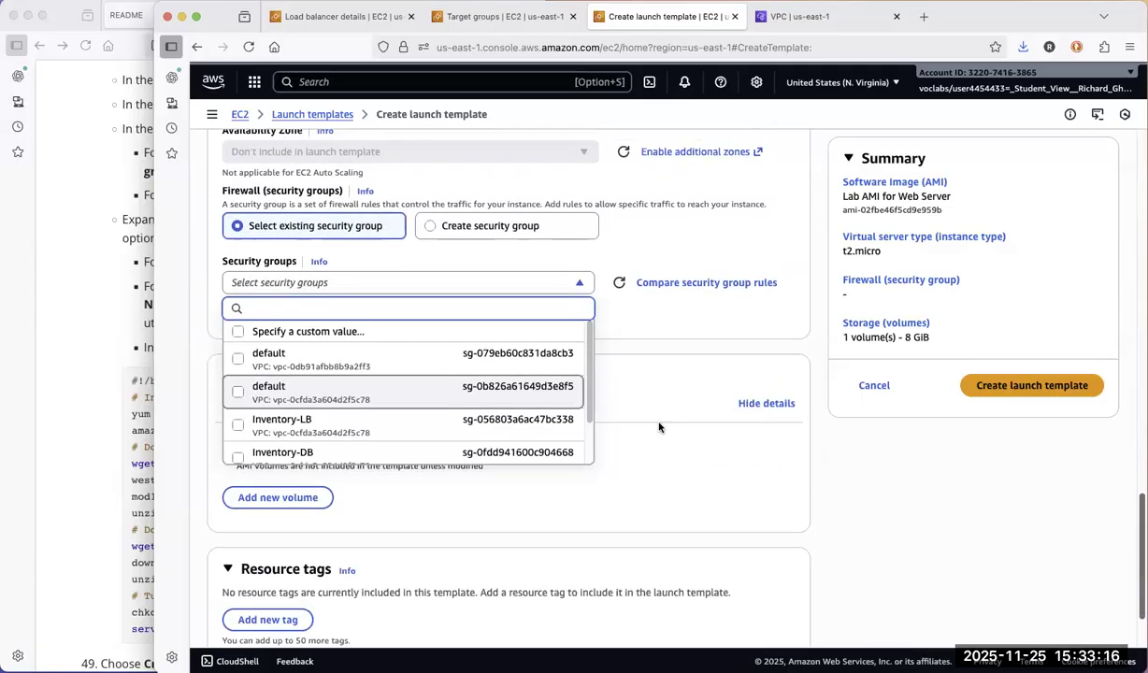
scroll(579, 444, down, 2)
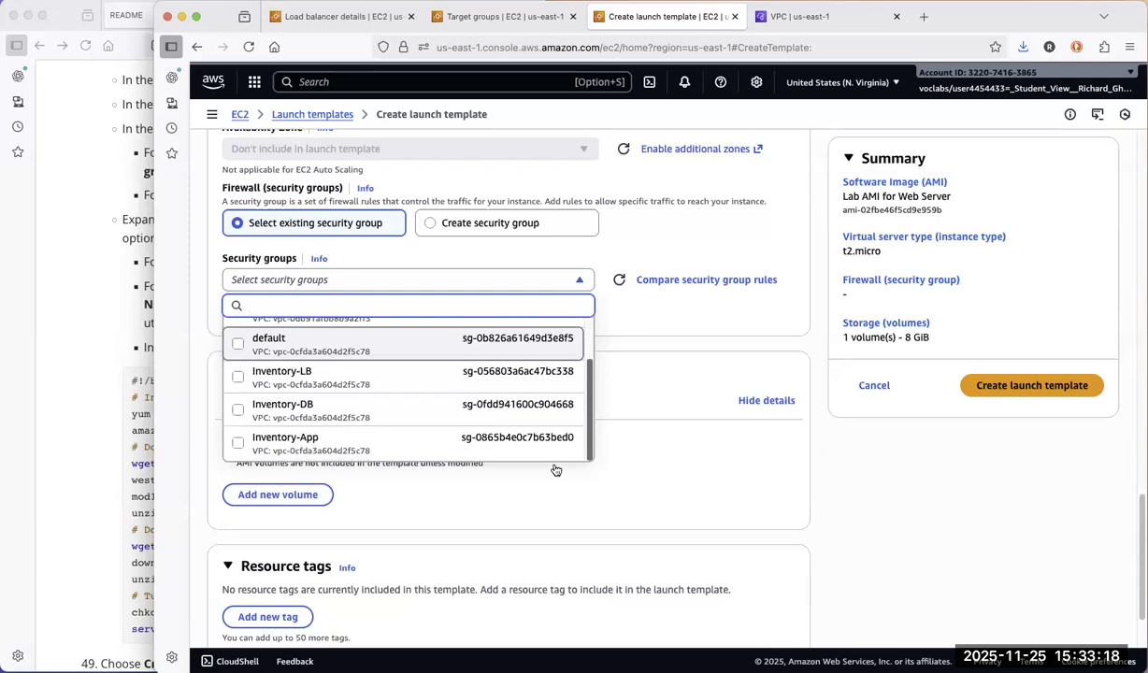
click(367, 436)
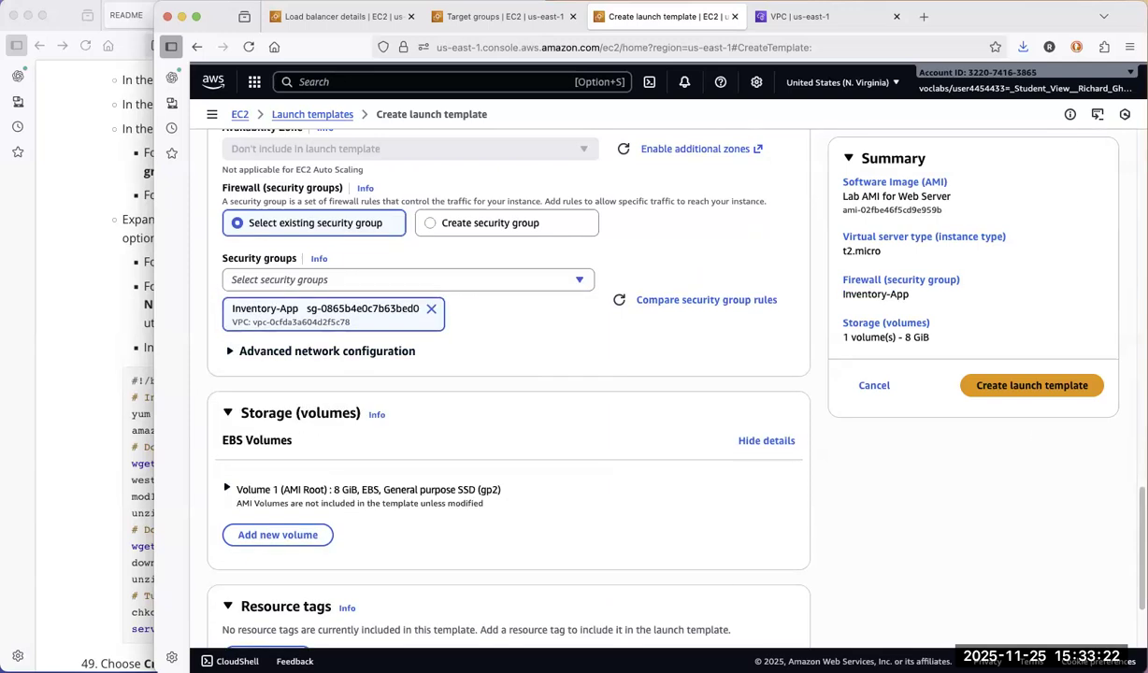
Recheck the README, expand the template's advanced details and set the IAM instance profile to Inventory-App-Role
scroll(509, 374, up, 5)
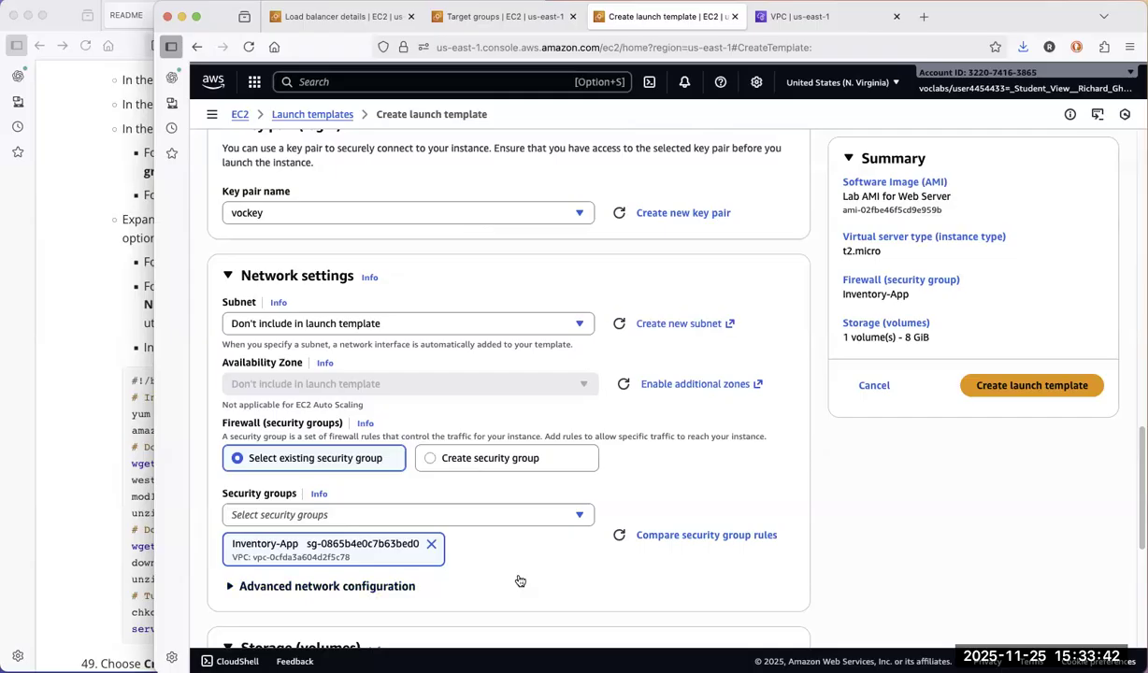
click(103, 423)
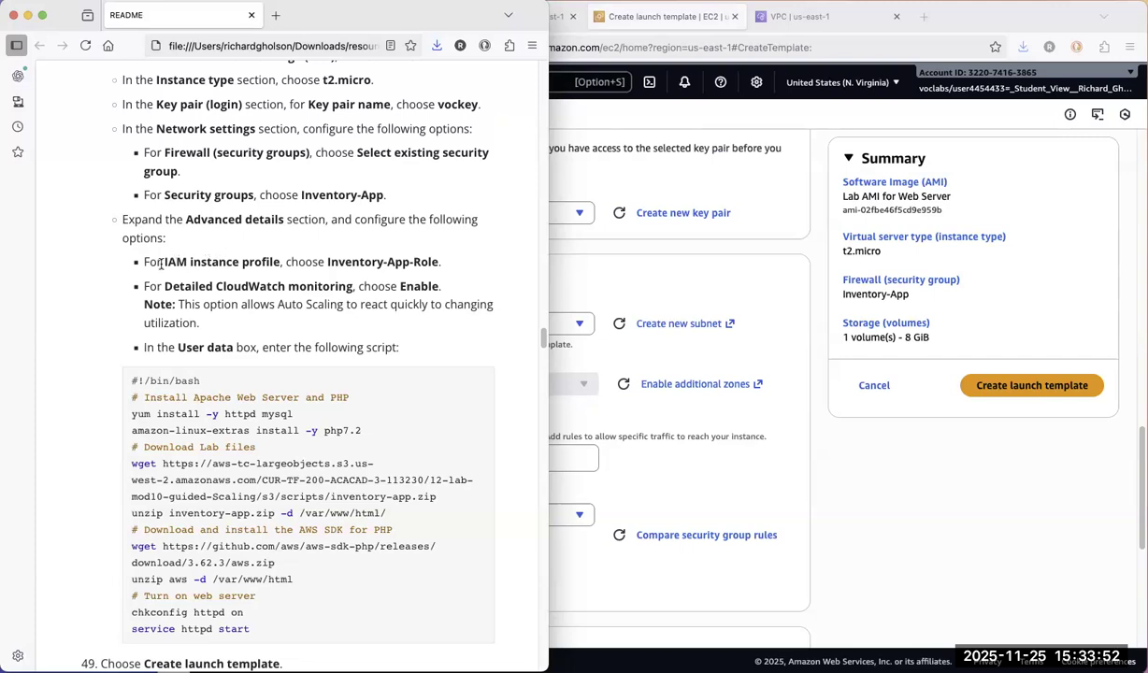
click(771, 396)
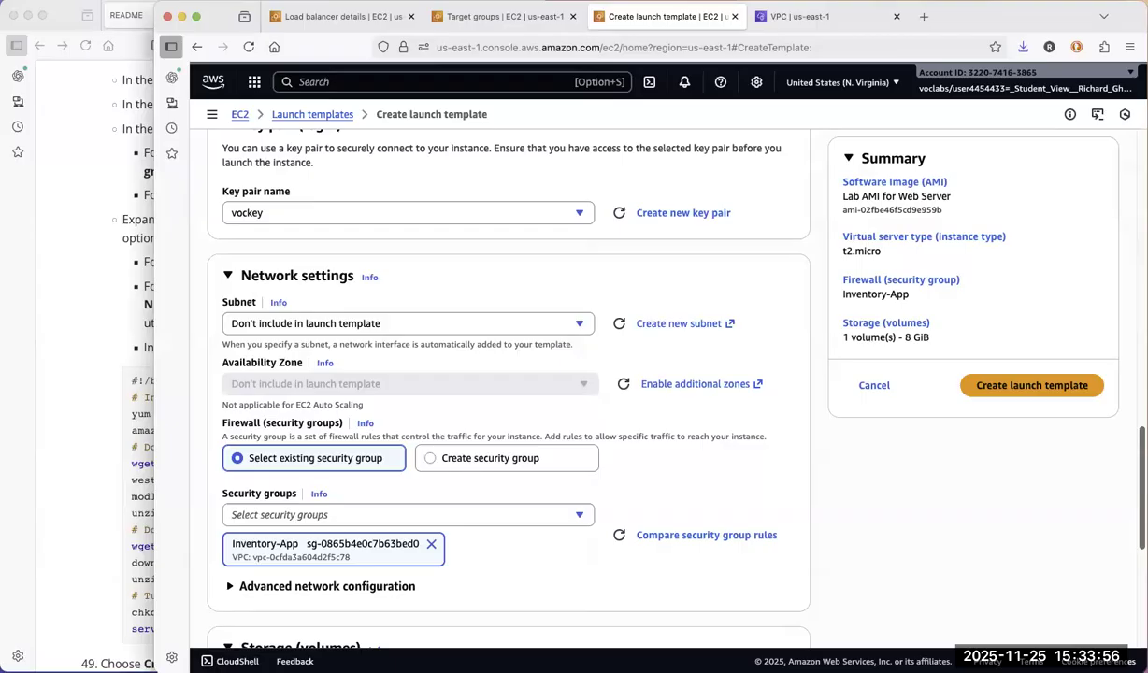
scroll(717, 595, down, 8)
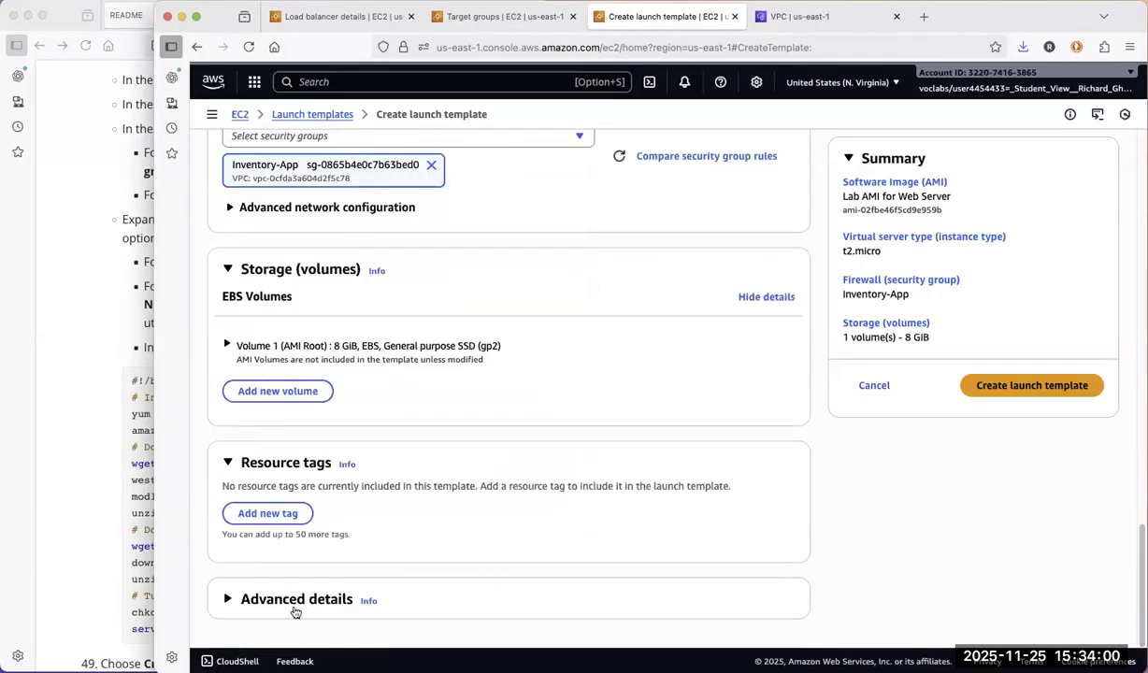
click(644, 590)
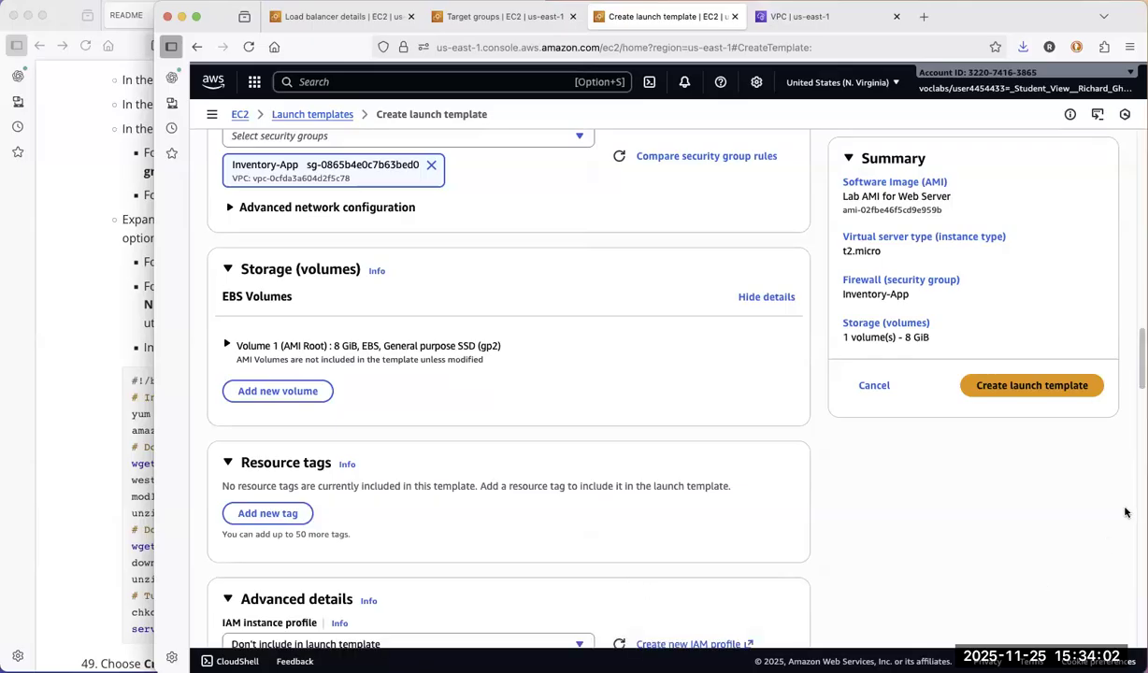
scroll(508, 374, down, 8)
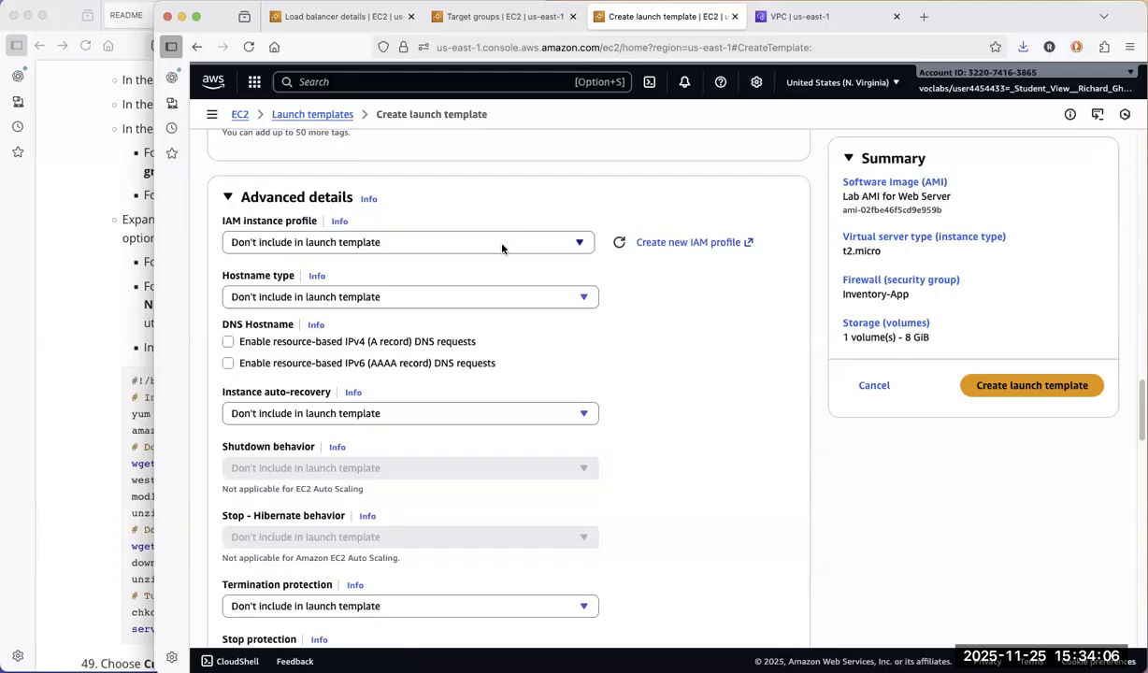
click(502, 244)
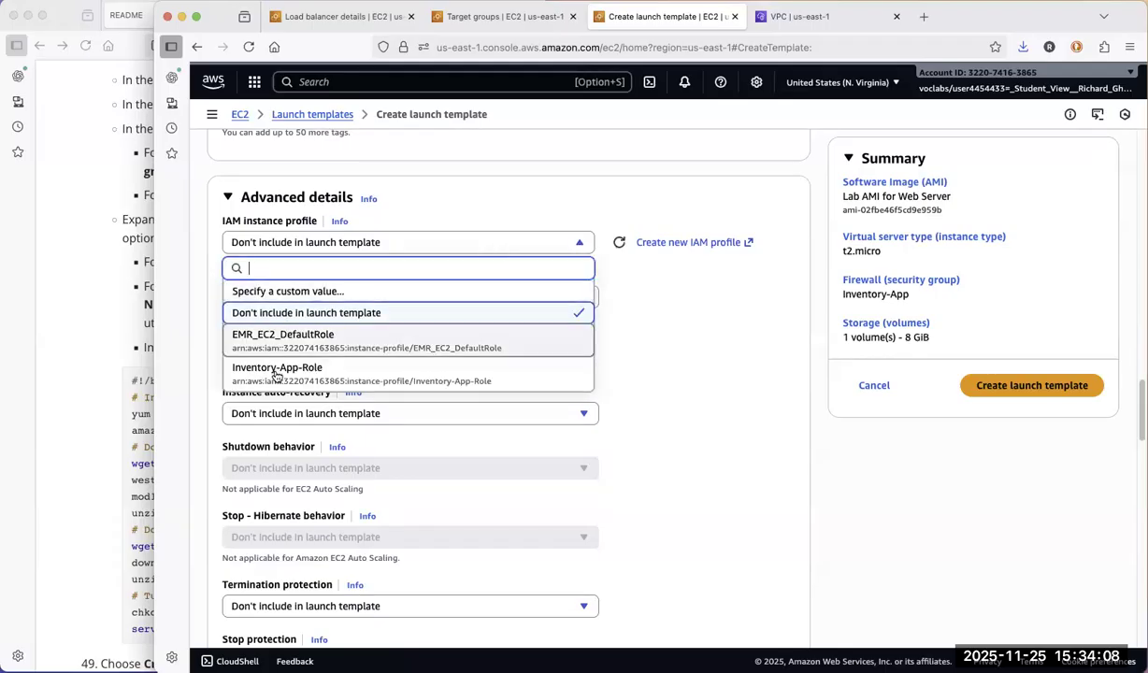
click(278, 372)
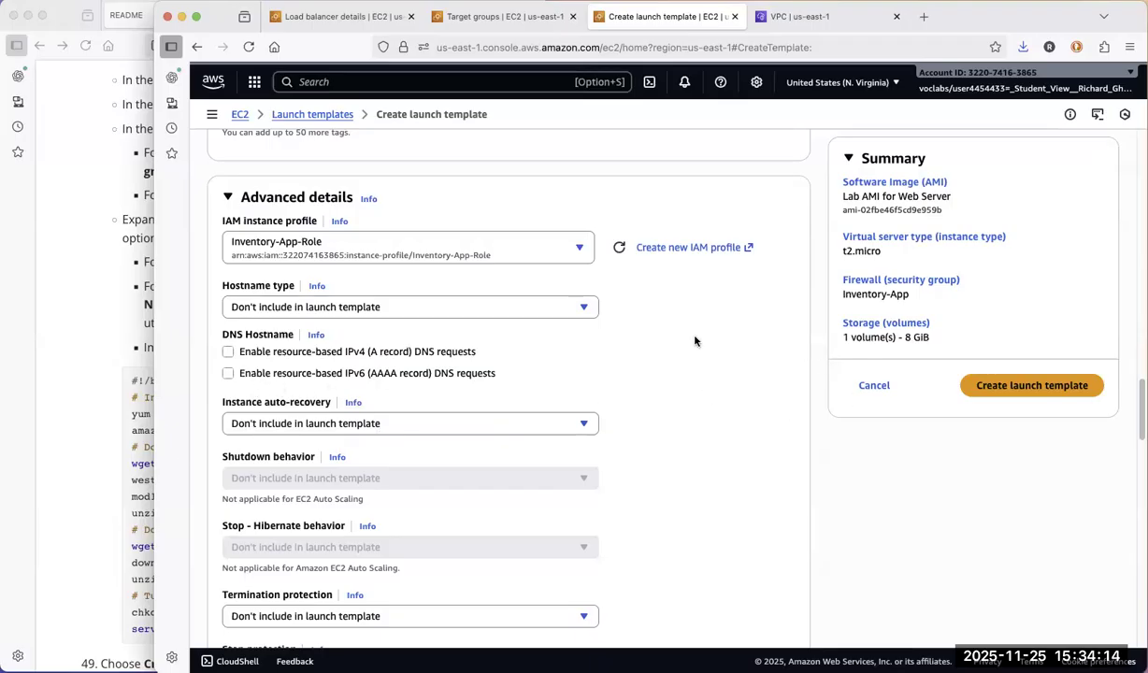
Check the README's monitoring instruction and set Detailed CloudWatch monitoring to Enable in the advanced details
click(107, 326)
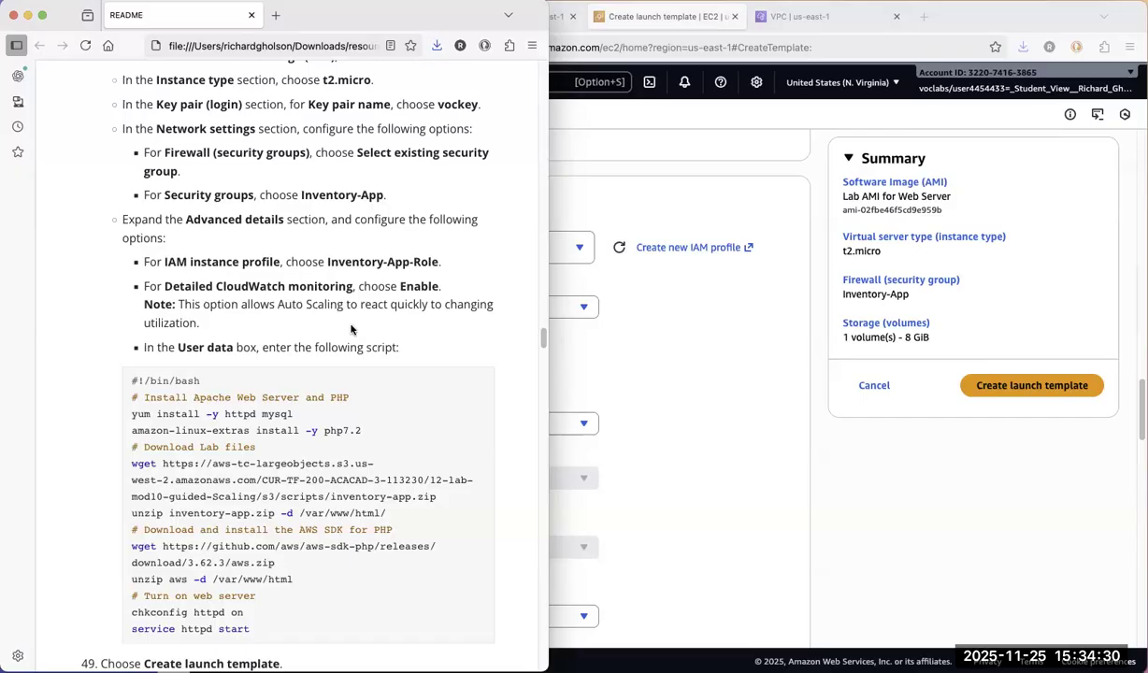
click(702, 423)
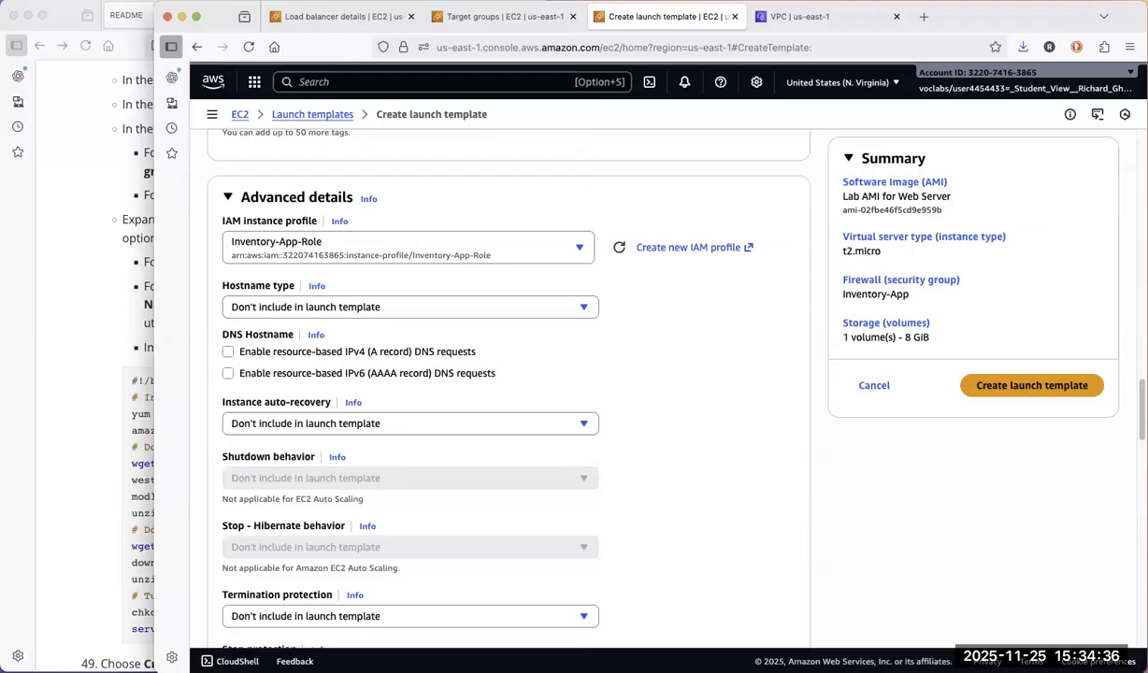
scroll(509, 383, down, 2)
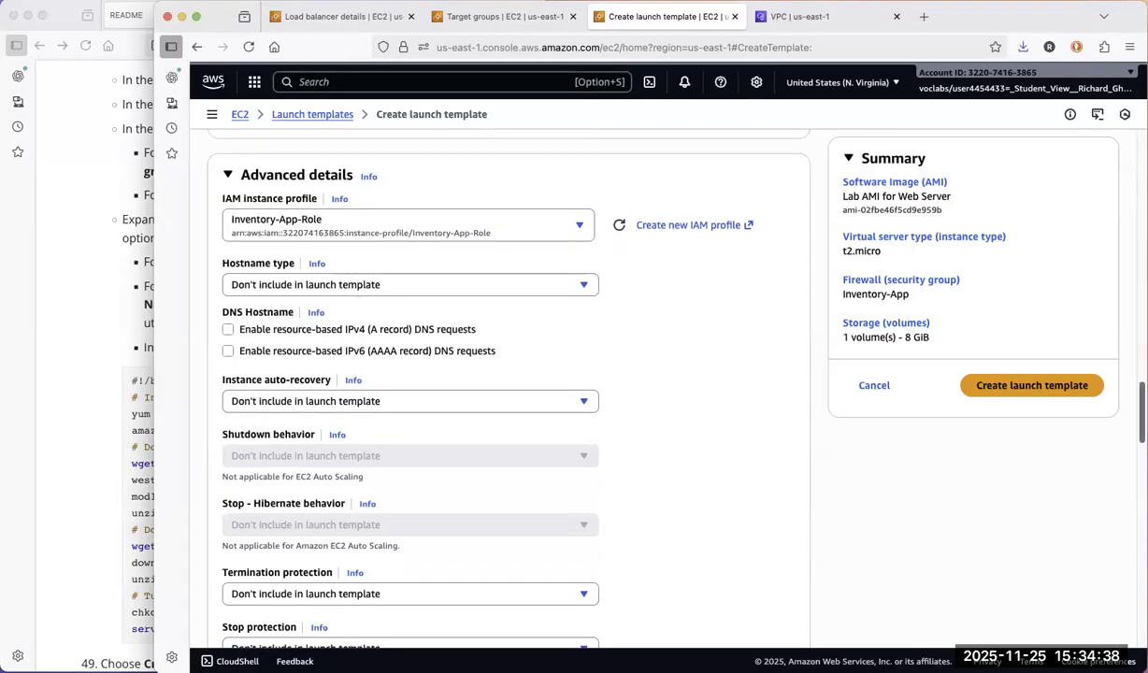
scroll(509, 383, down, 5)
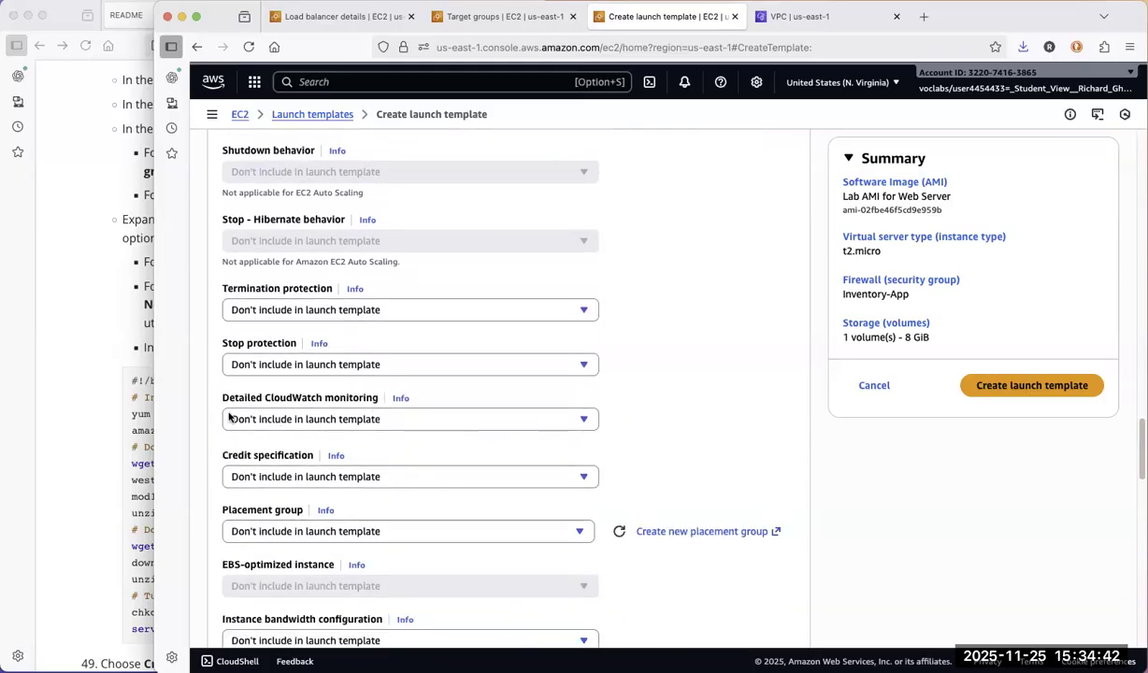
click(356, 421)
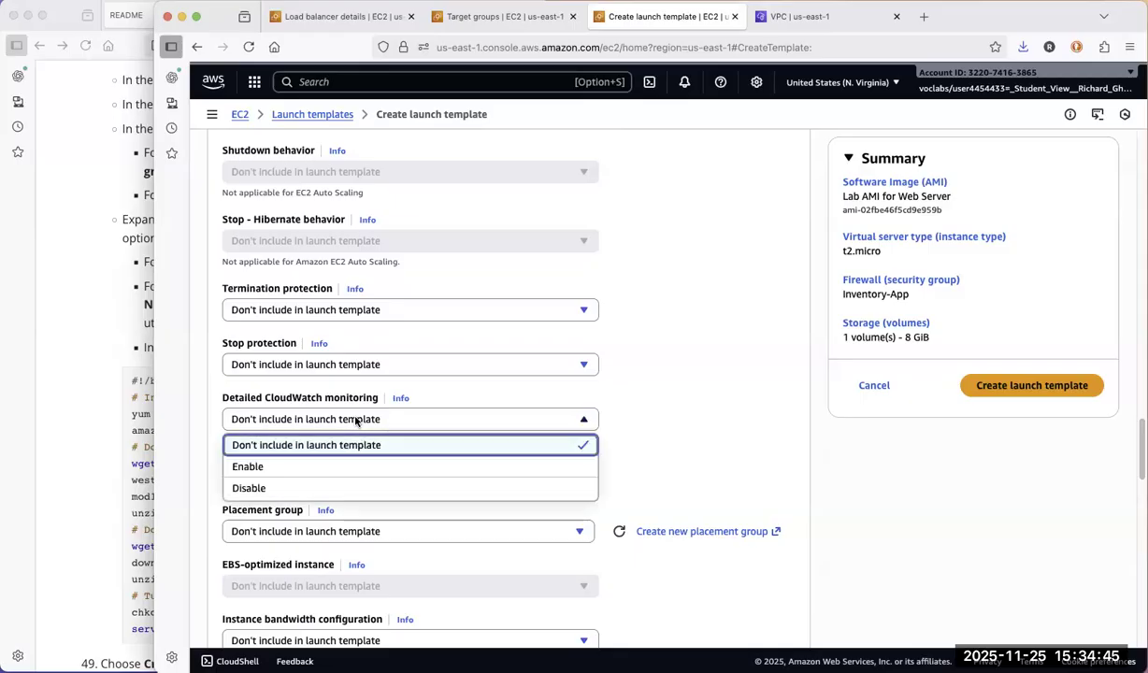
click(302, 465)
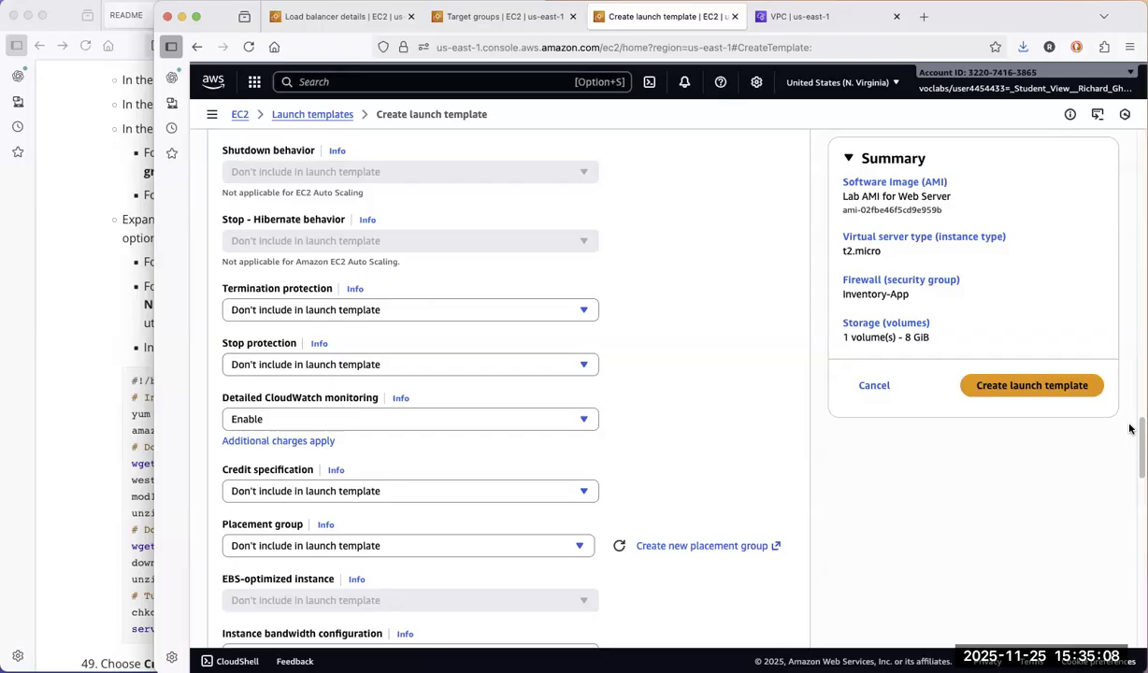
Copy the full bash script from the README, #!/bin/bash through service httpd start, into the launch template's User data field
scroll(505, 374, down, 10)
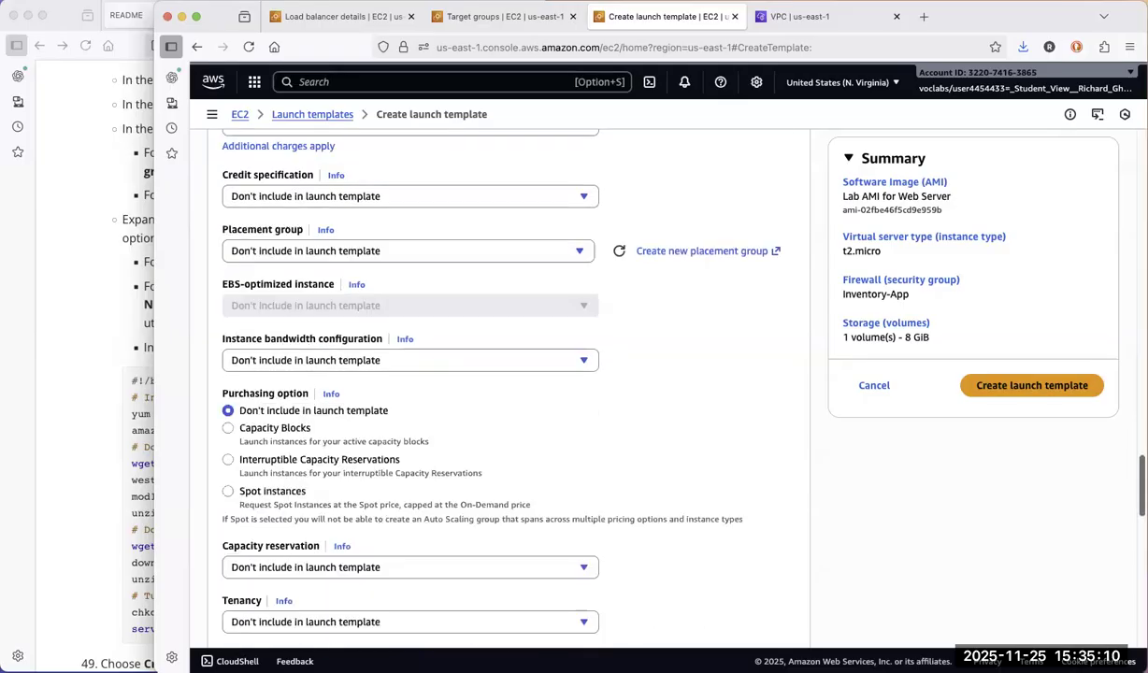
scroll(505, 374, down, 10)
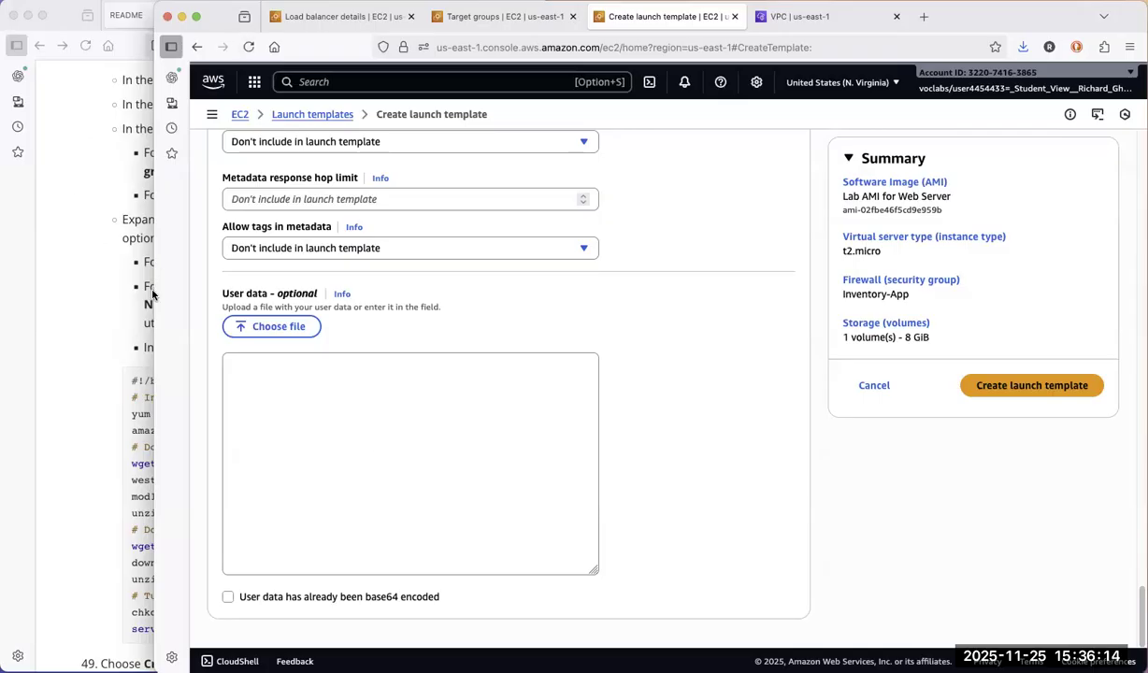
click(120, 315)
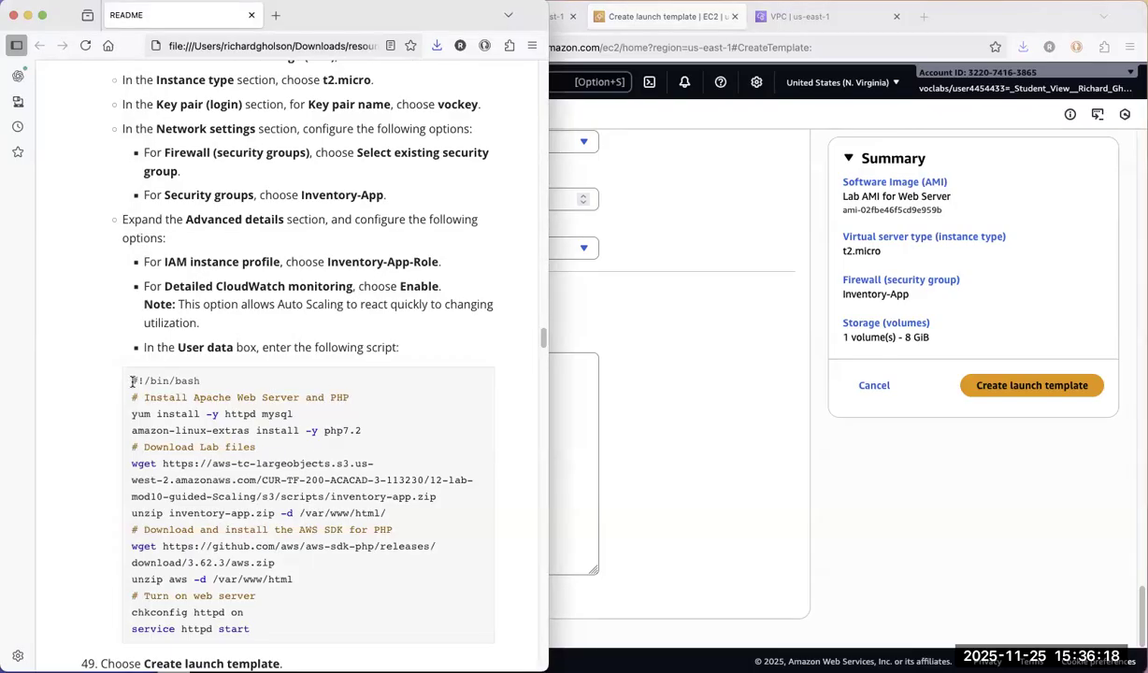
drag(214, 514, 261, 647)
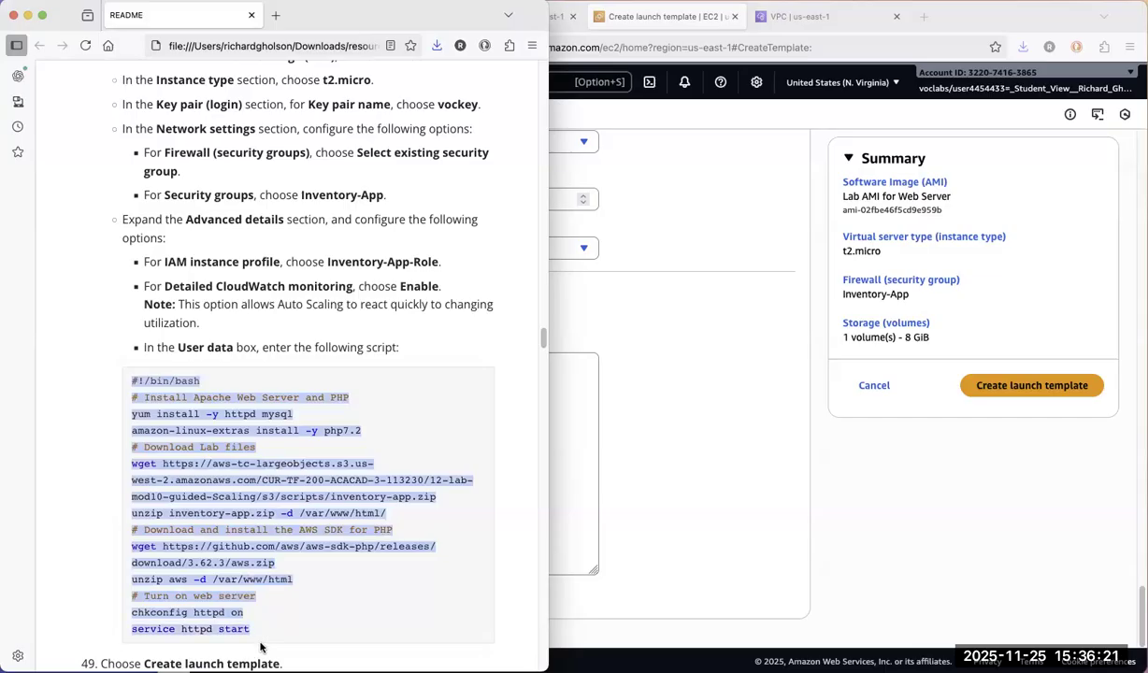
right_click(222, 492)
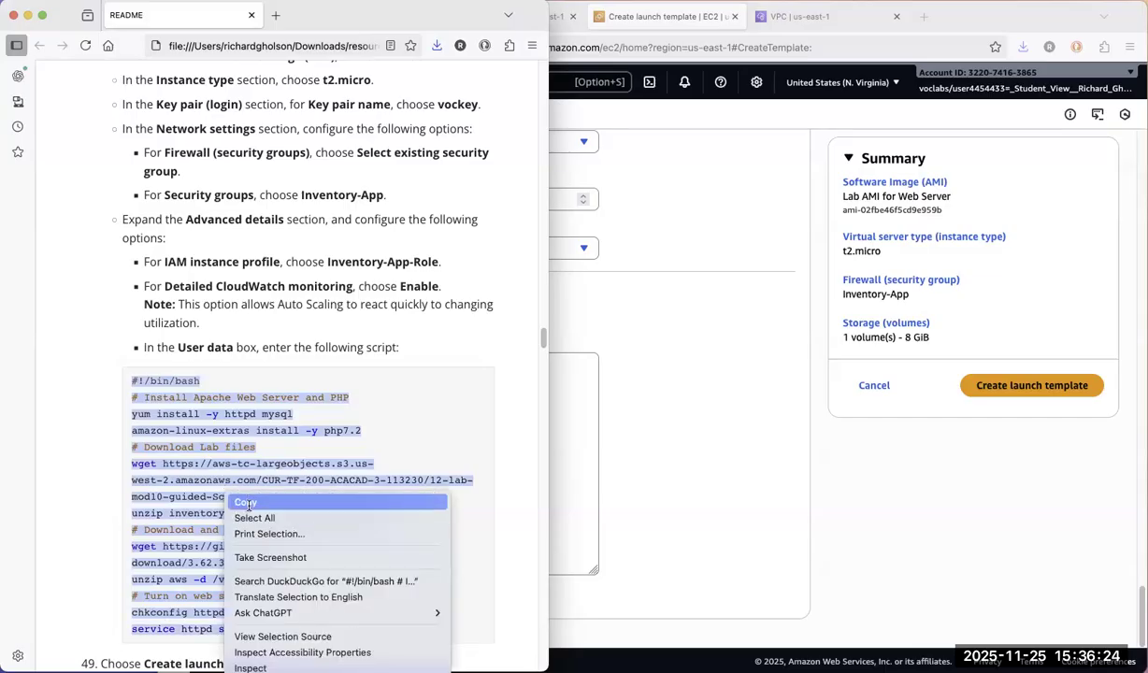
click(257, 500)
click(579, 519)
click(469, 452)
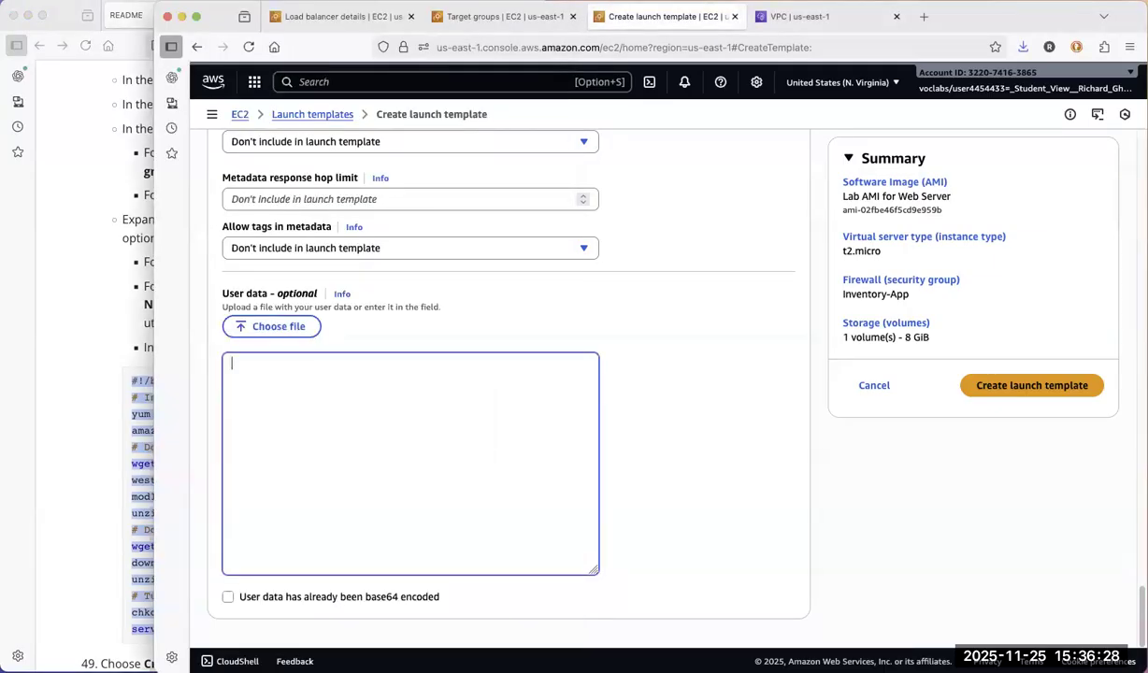
right_click(470, 452)
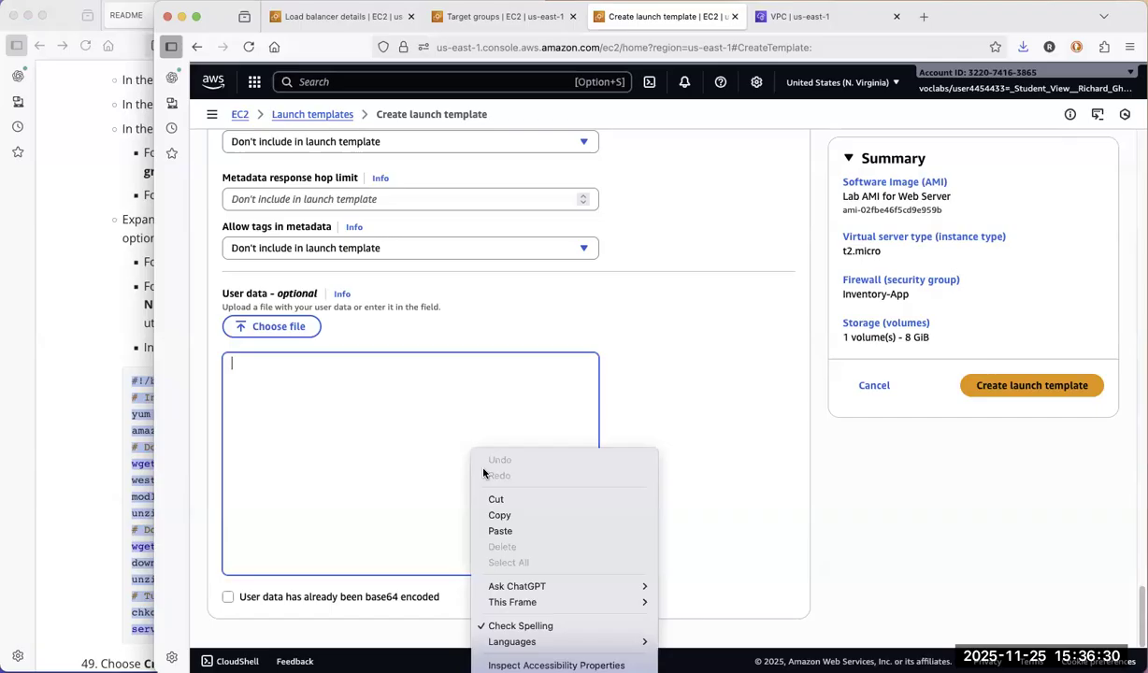
click(501, 530)
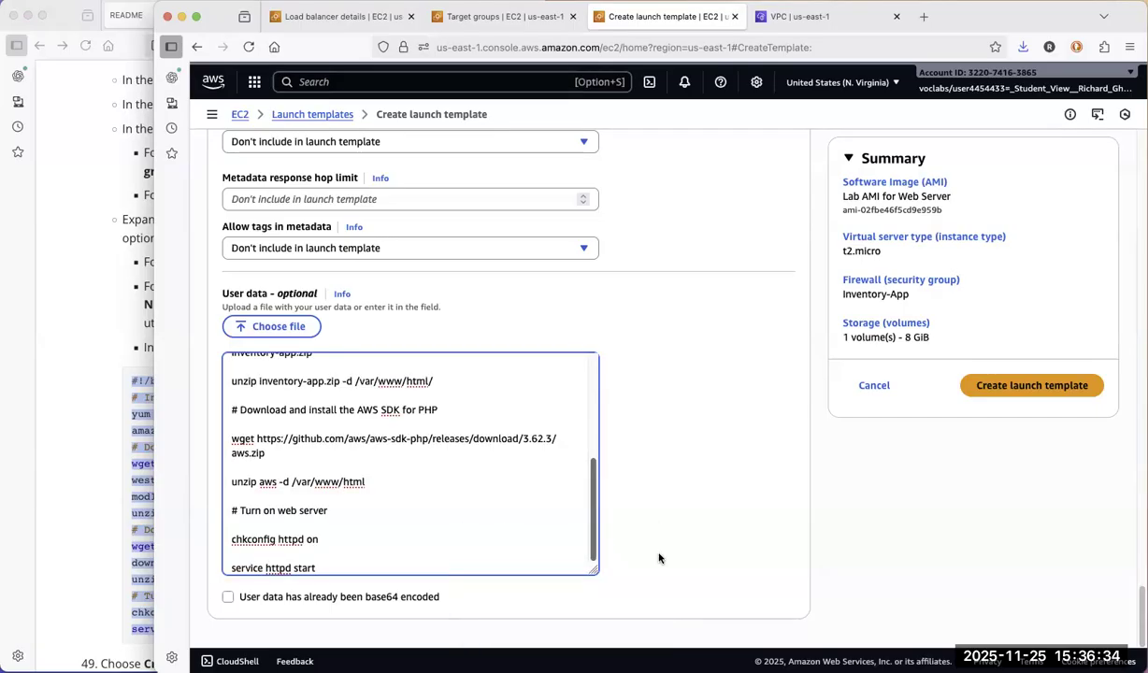
Check the README's instructions following the user data script and create the launch template
click(65, 540)
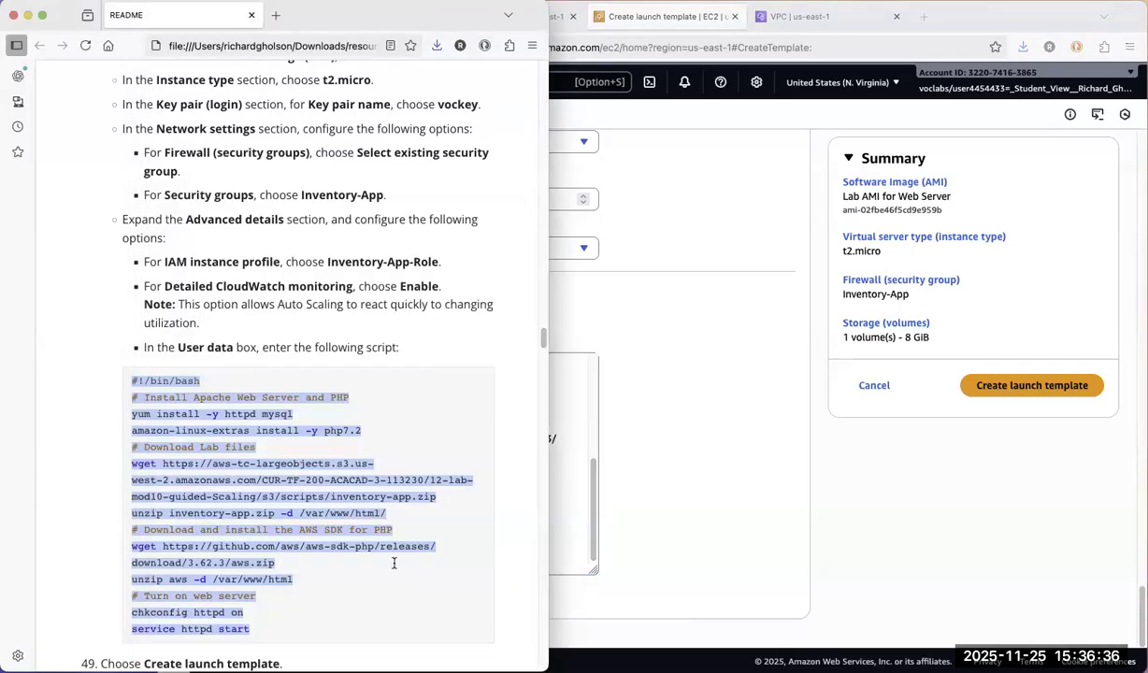
scroll(394, 562, up, 1)
click(524, 372)
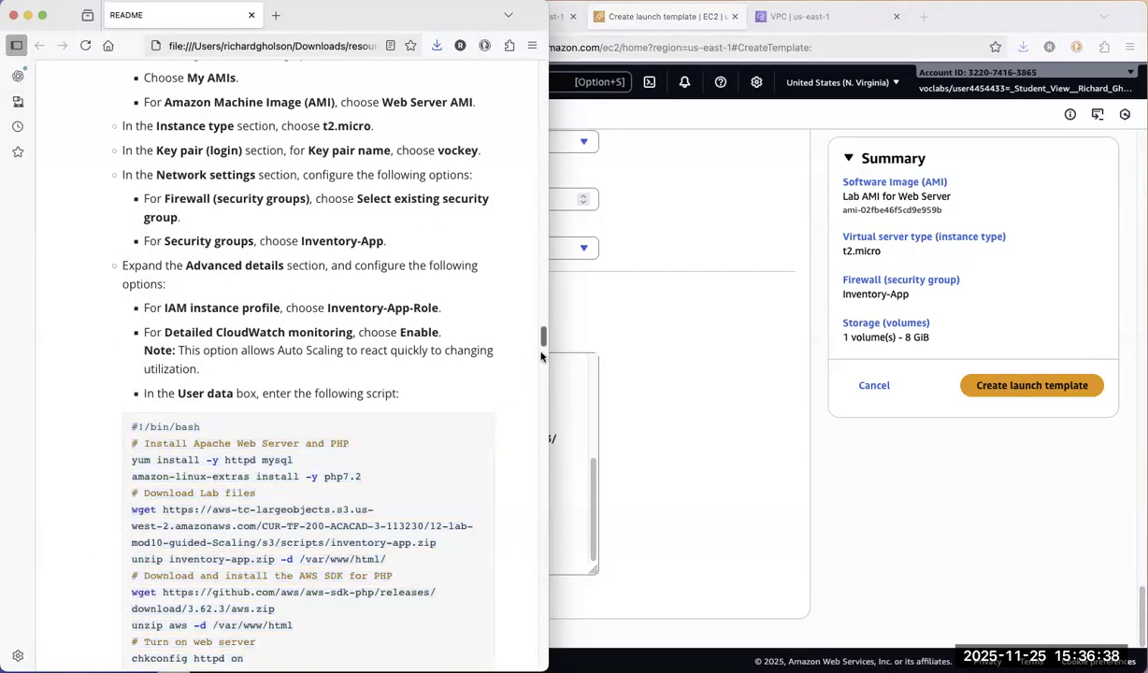
scroll(540, 356, down, 10)
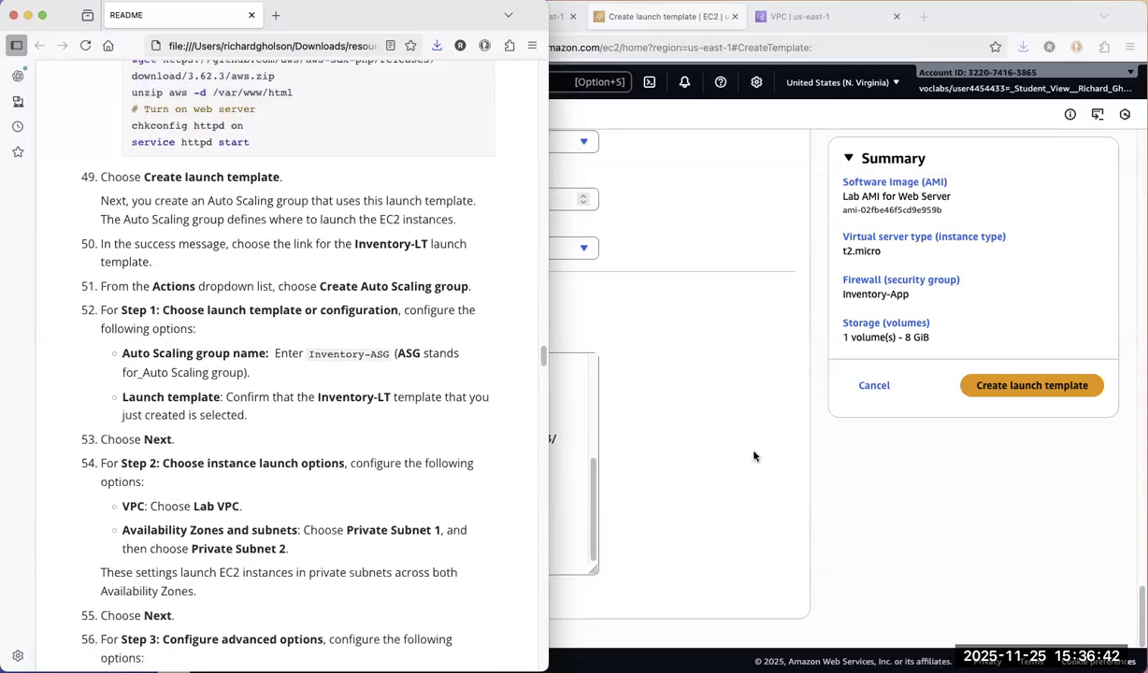
click(856, 475)
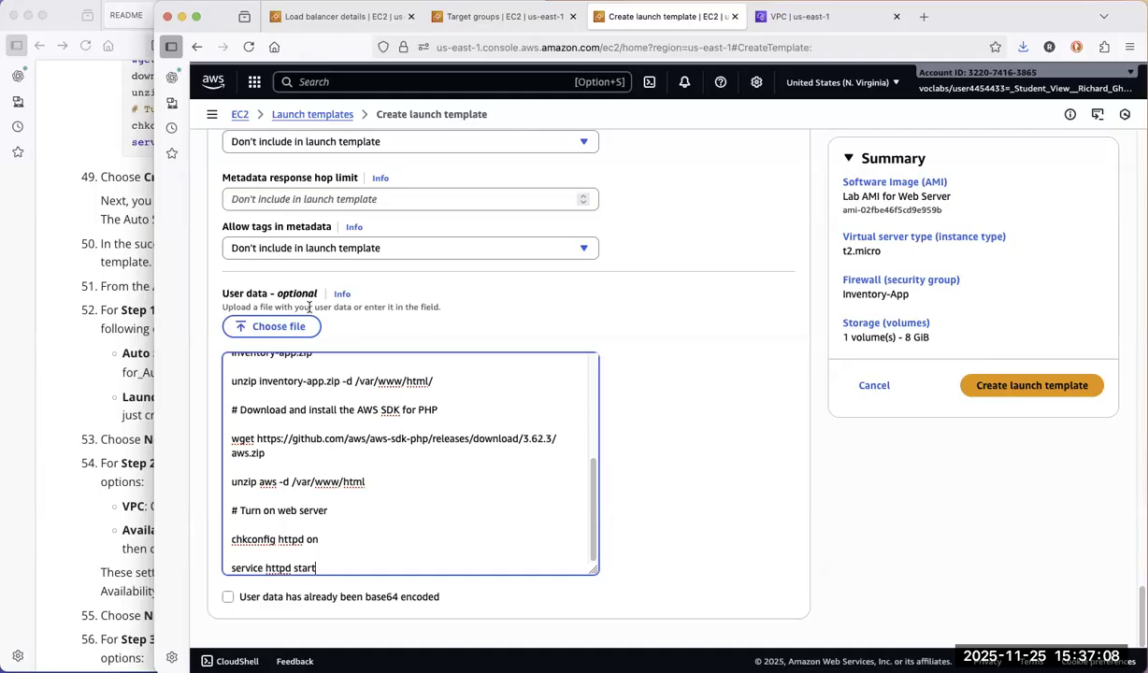
click(1032, 386)
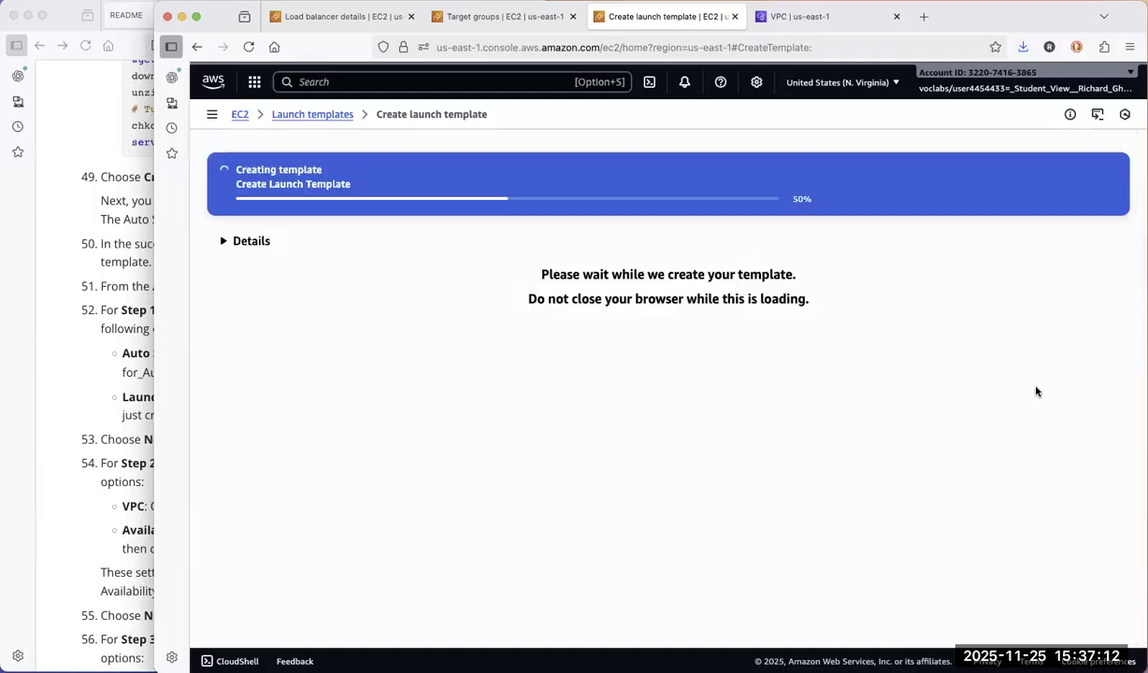